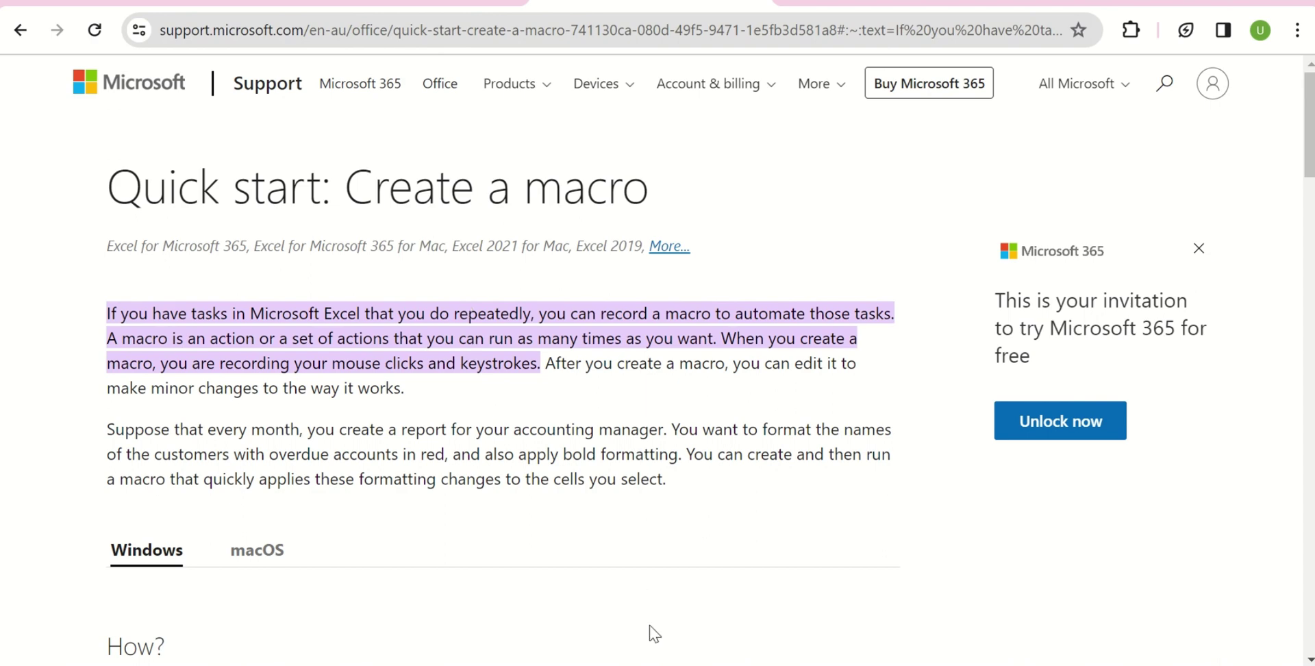
Switch to the Excel workbook and enable the Developer tab in the ribbon customization options
key("alt+Tab")
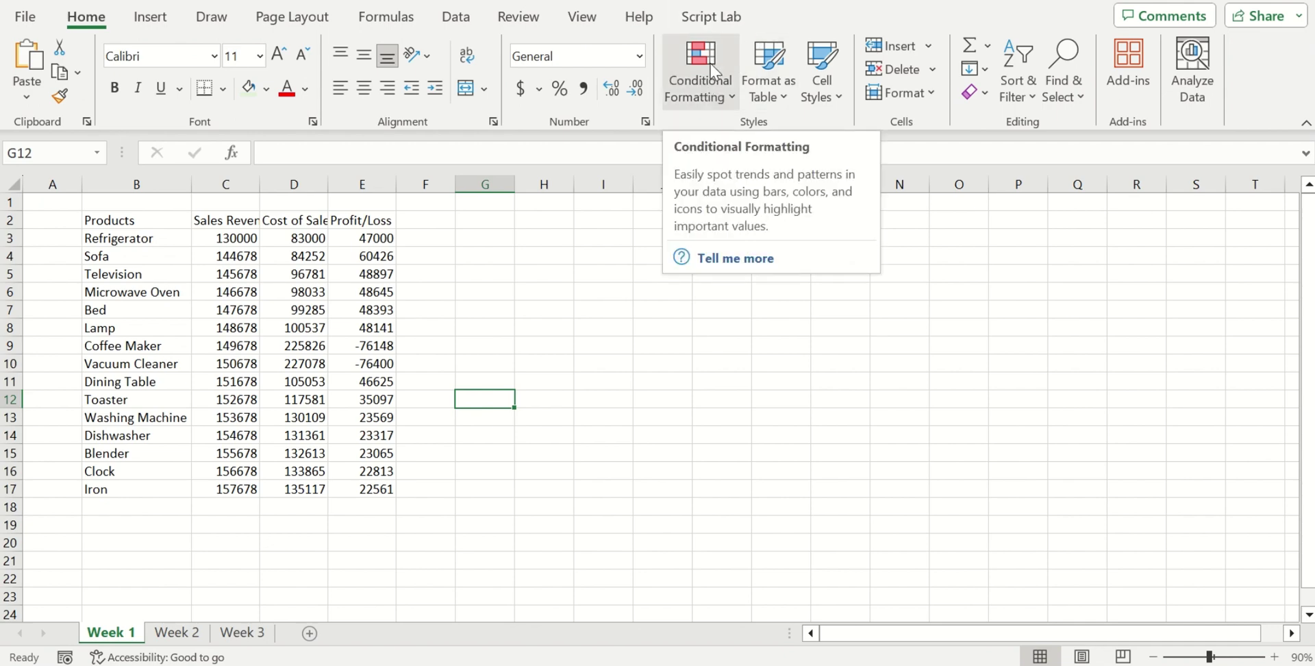
left_click(27, 21)
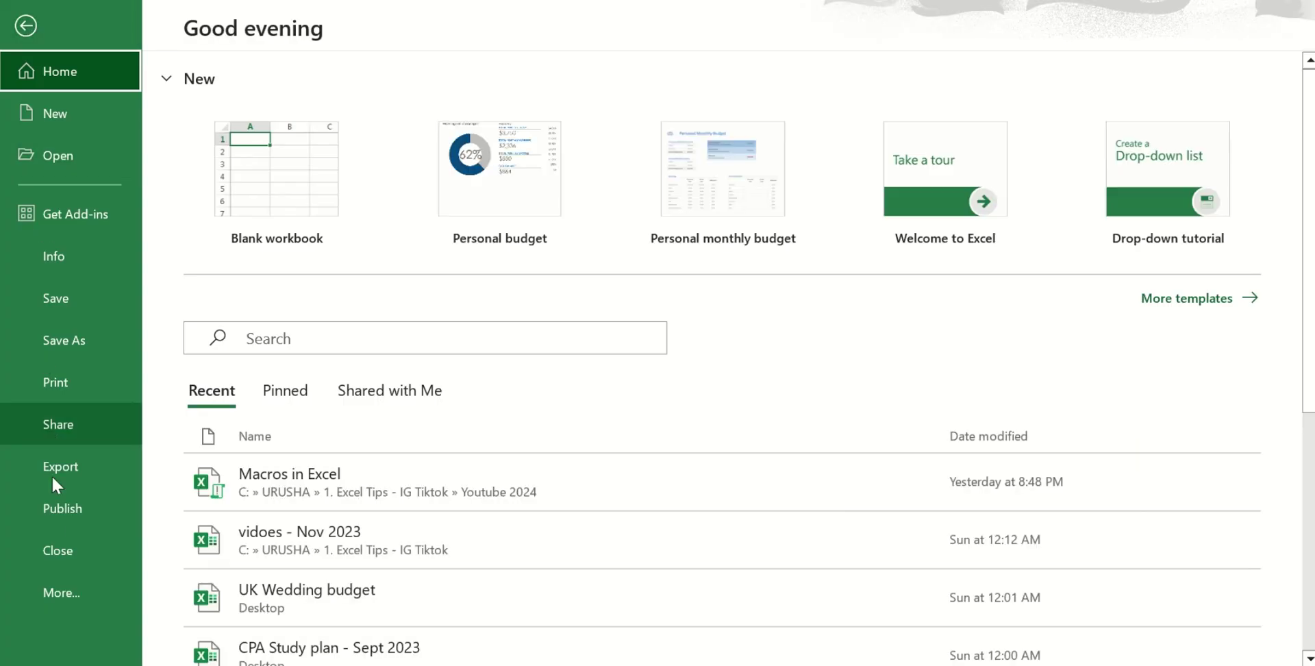
left_click(69, 598)
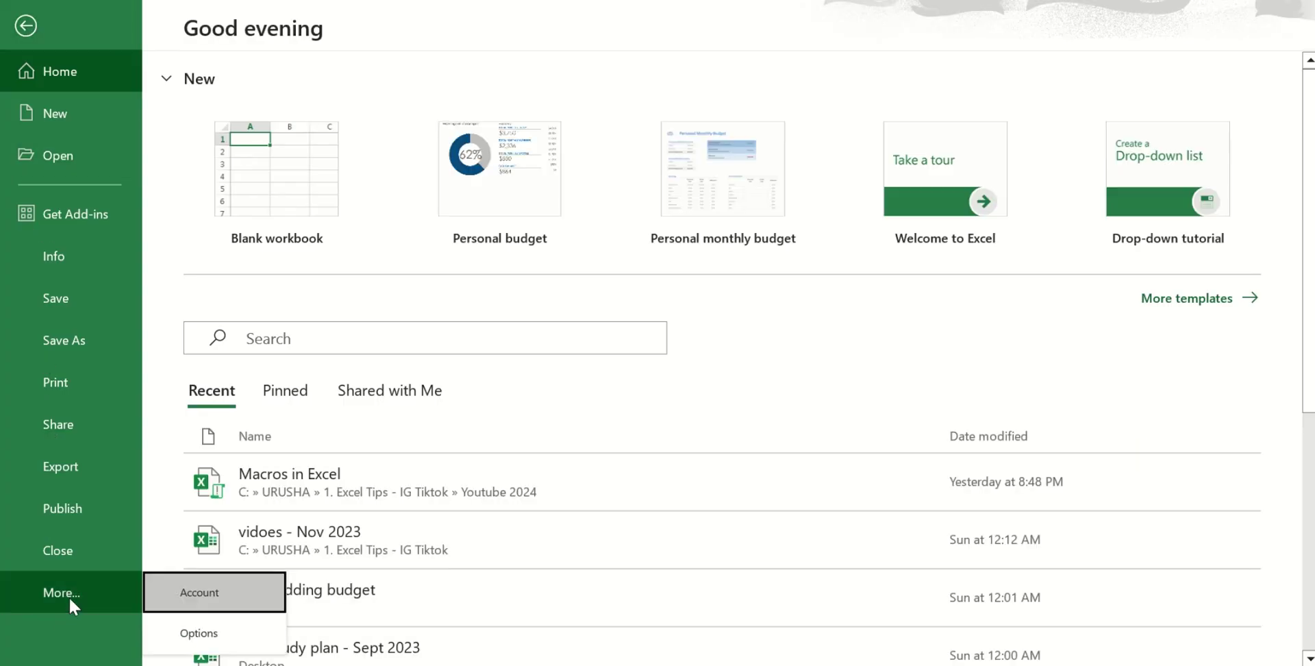
left_click(205, 633)
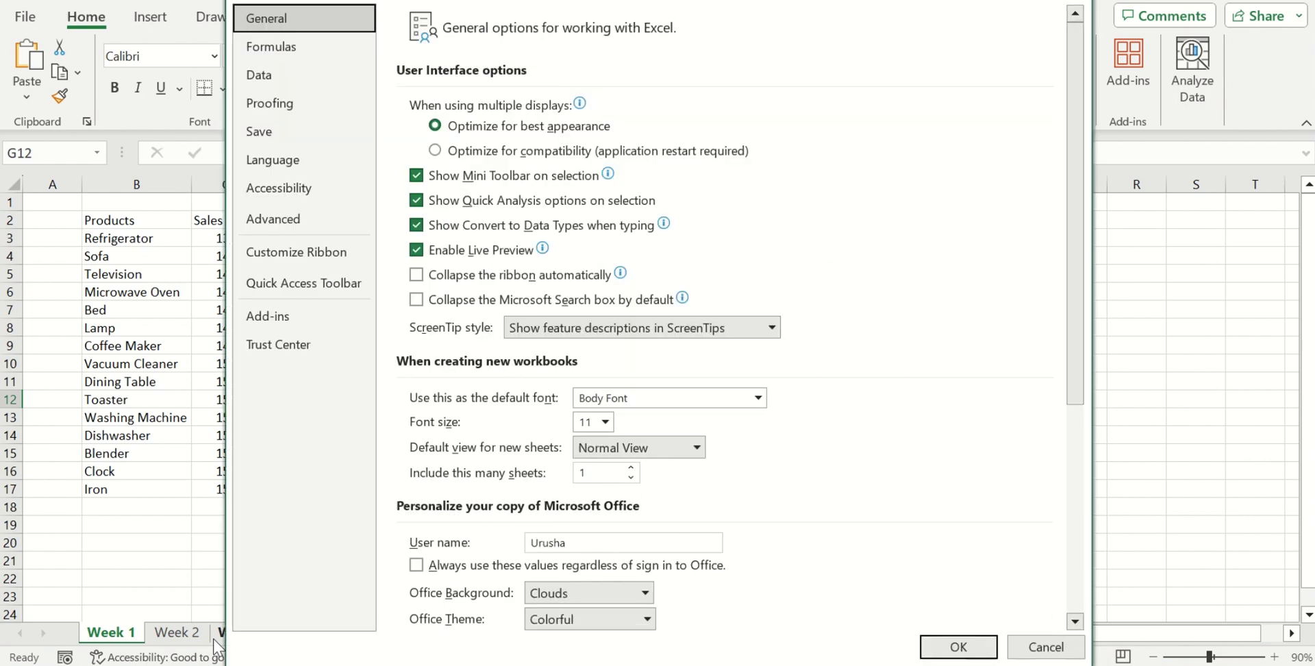
left_click(333, 264)
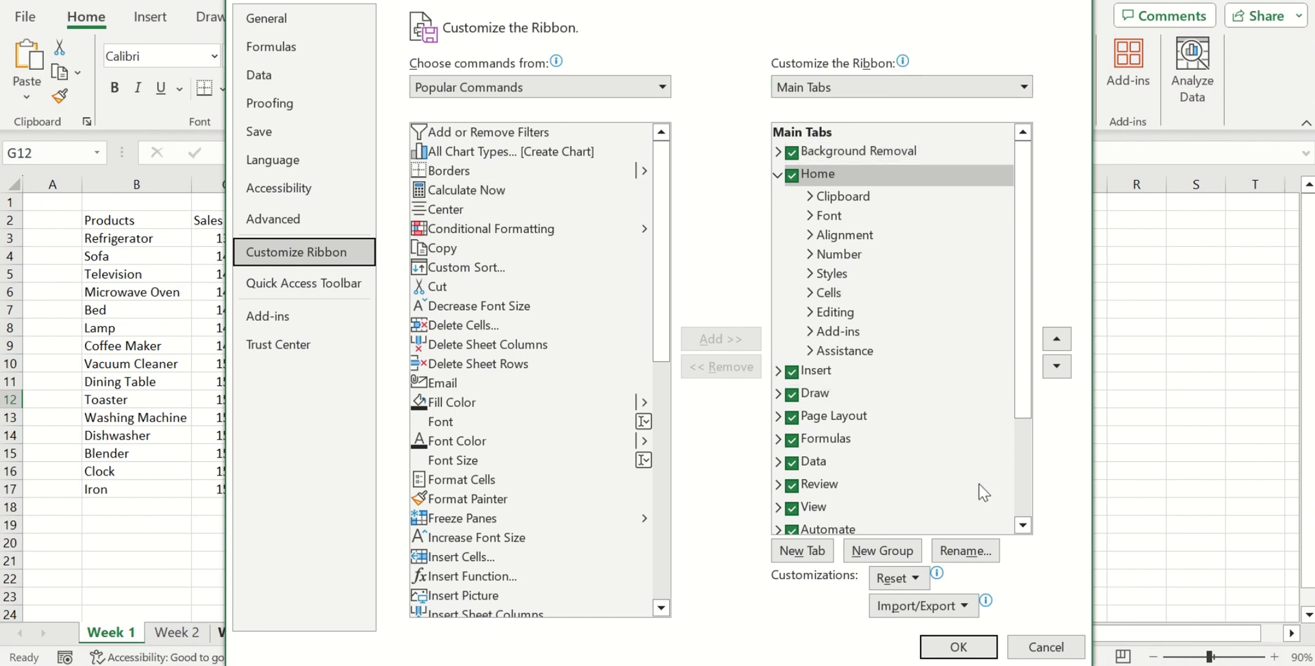
left_click(1024, 526)
left_click(1023, 526)
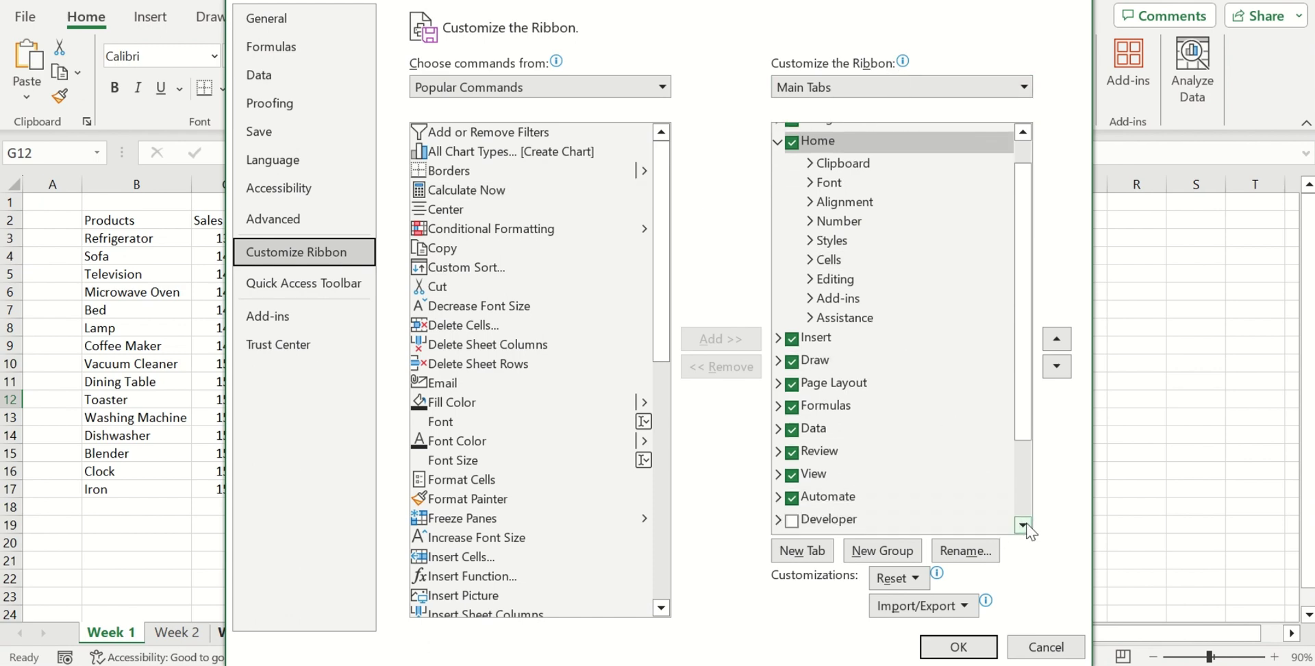
left_click(1024, 526)
left_click(1024, 526)
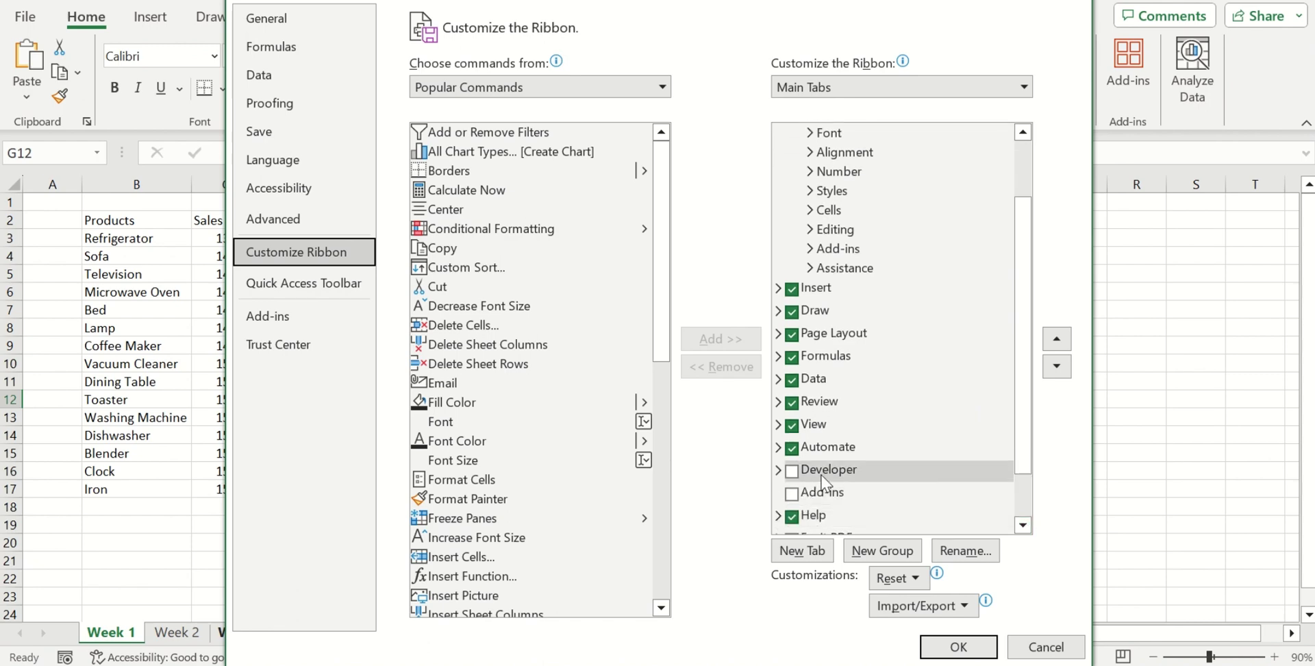
left_click(792, 472)
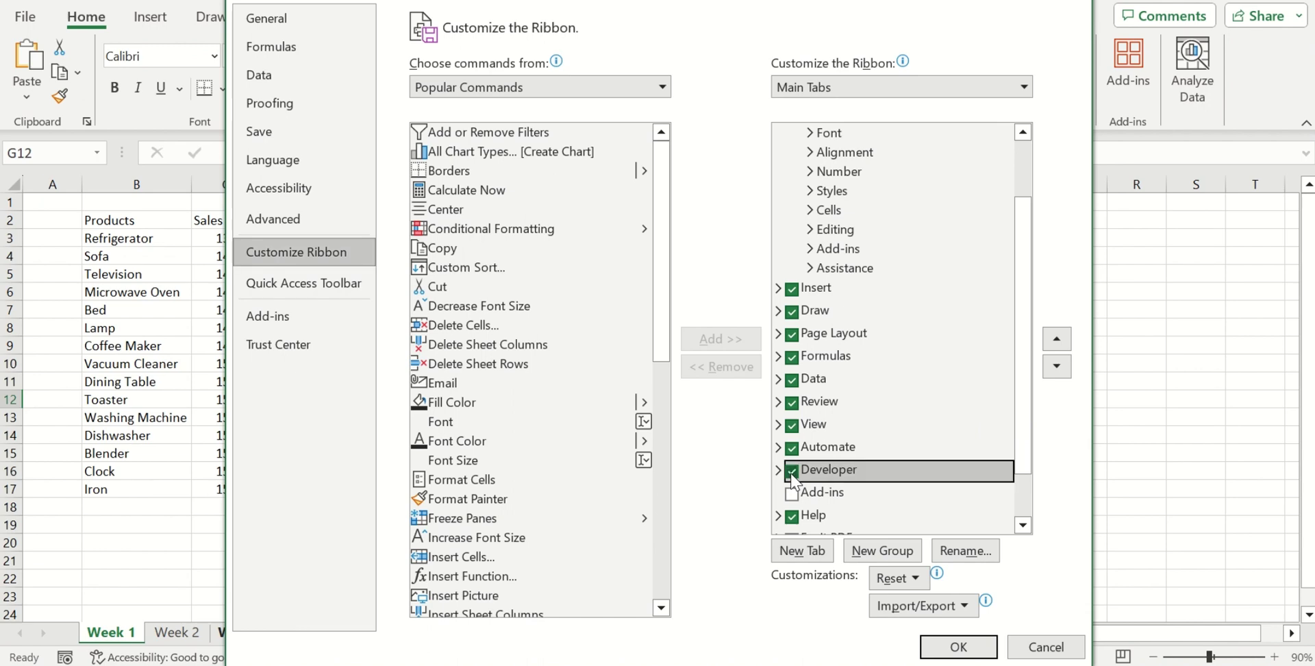
left_click(959, 646)
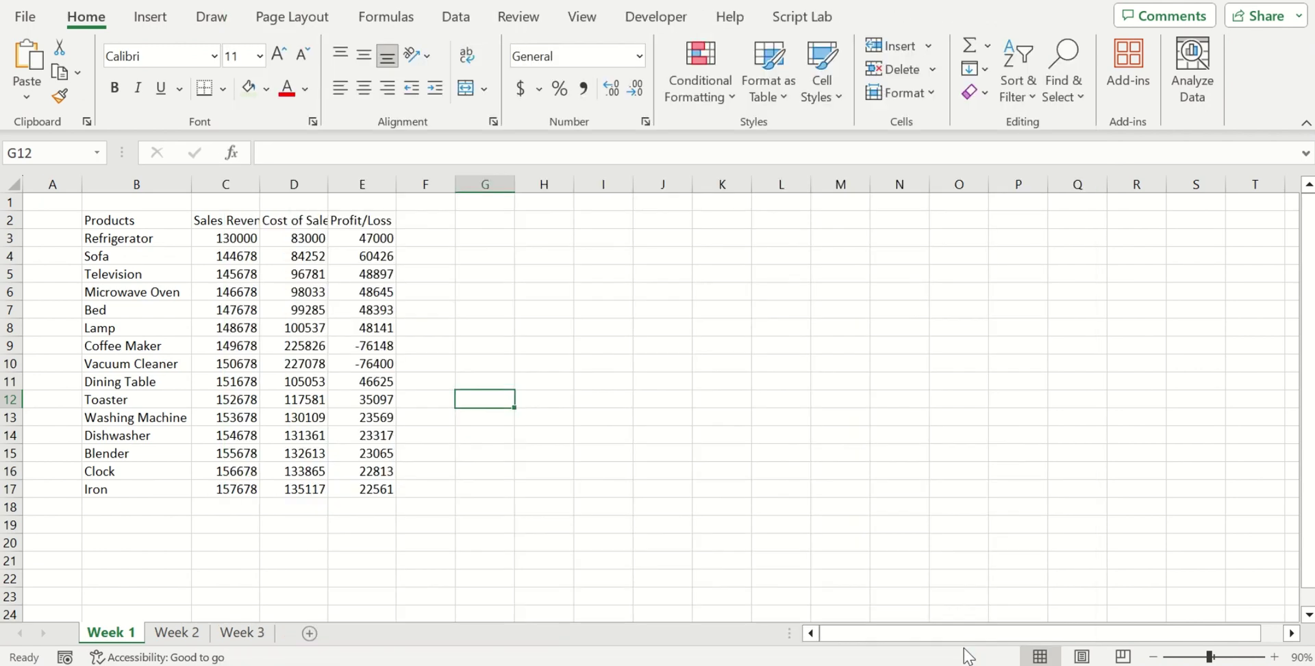
Try to start recording a macro named "Profit Analysis", stored in the Personal Macro Workbook
left_click(657, 18)
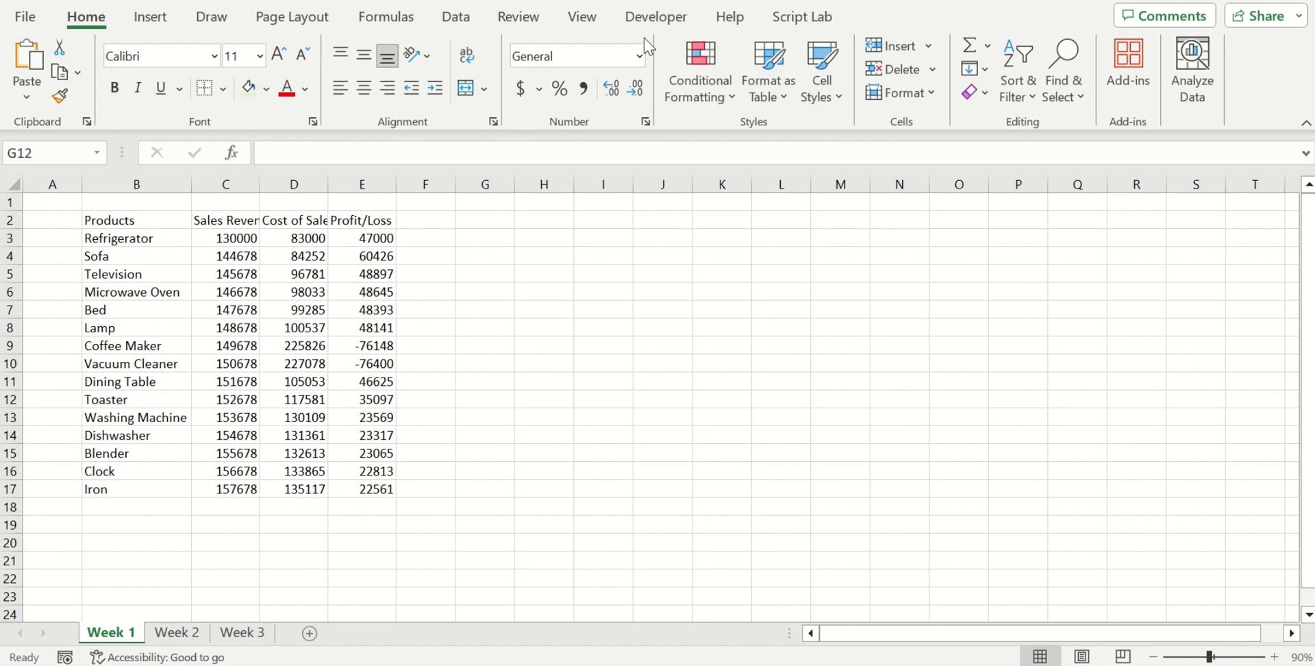
left_click(655, 21)
left_click(656, 21)
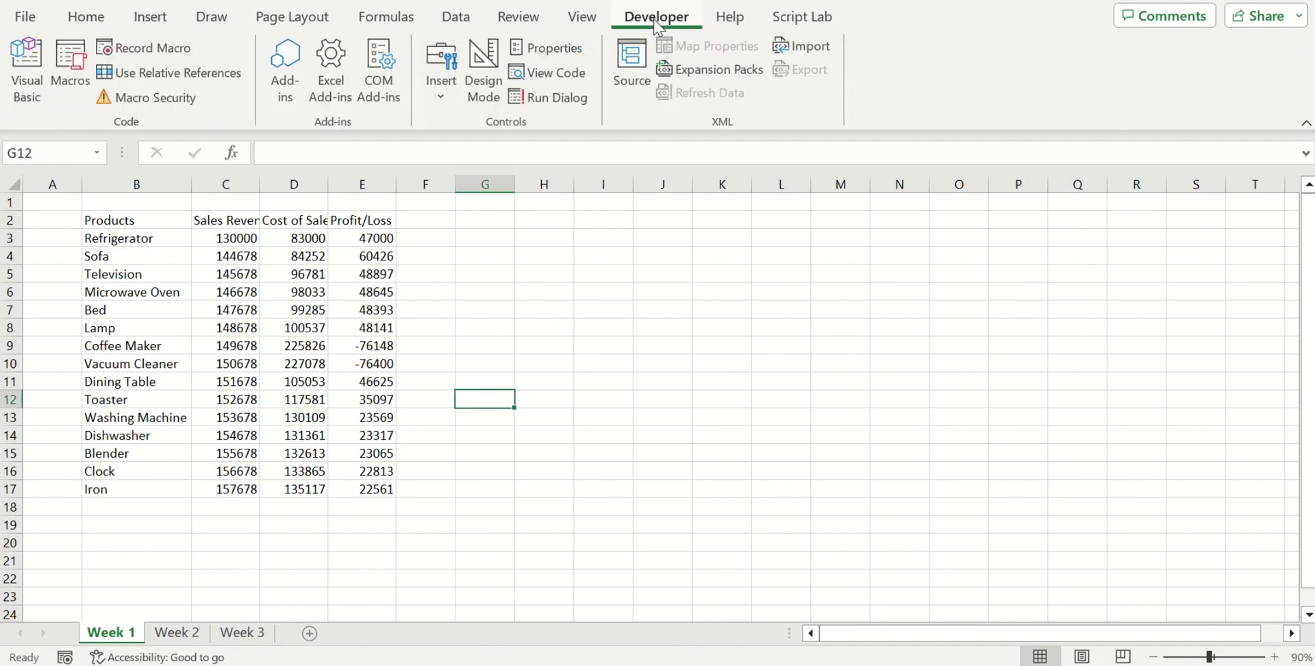
left_click(150, 57)
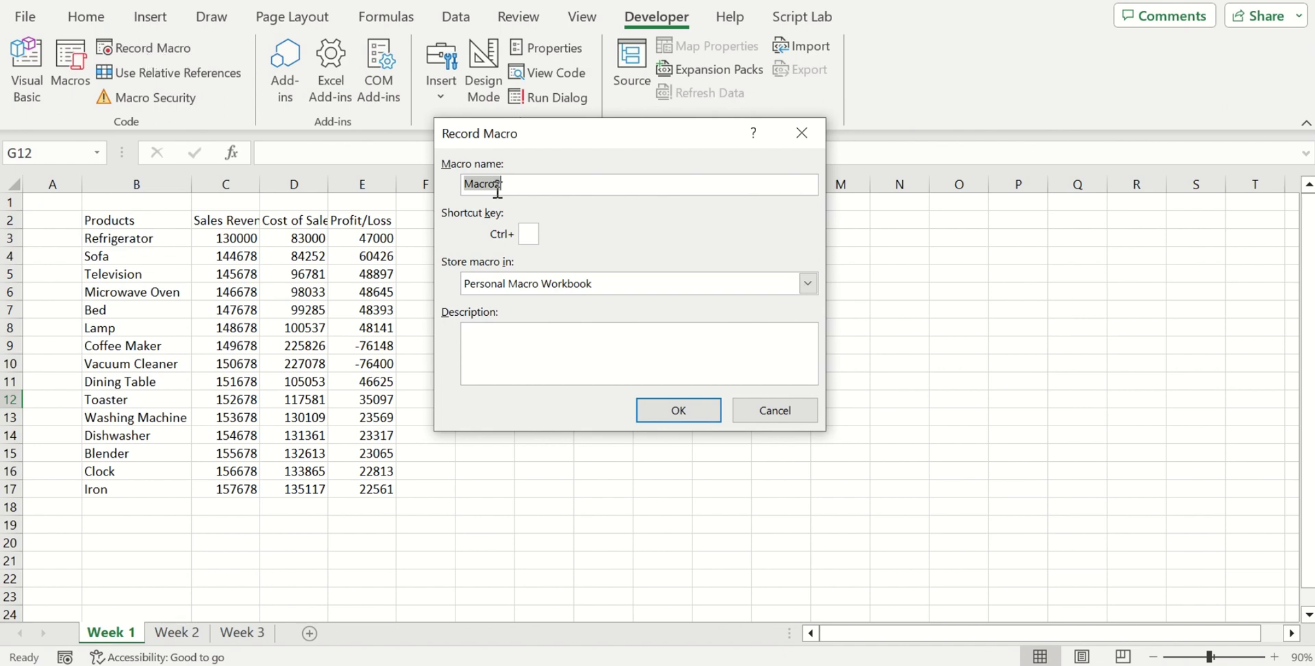
left_click_drag(561, 140, 546, 141)
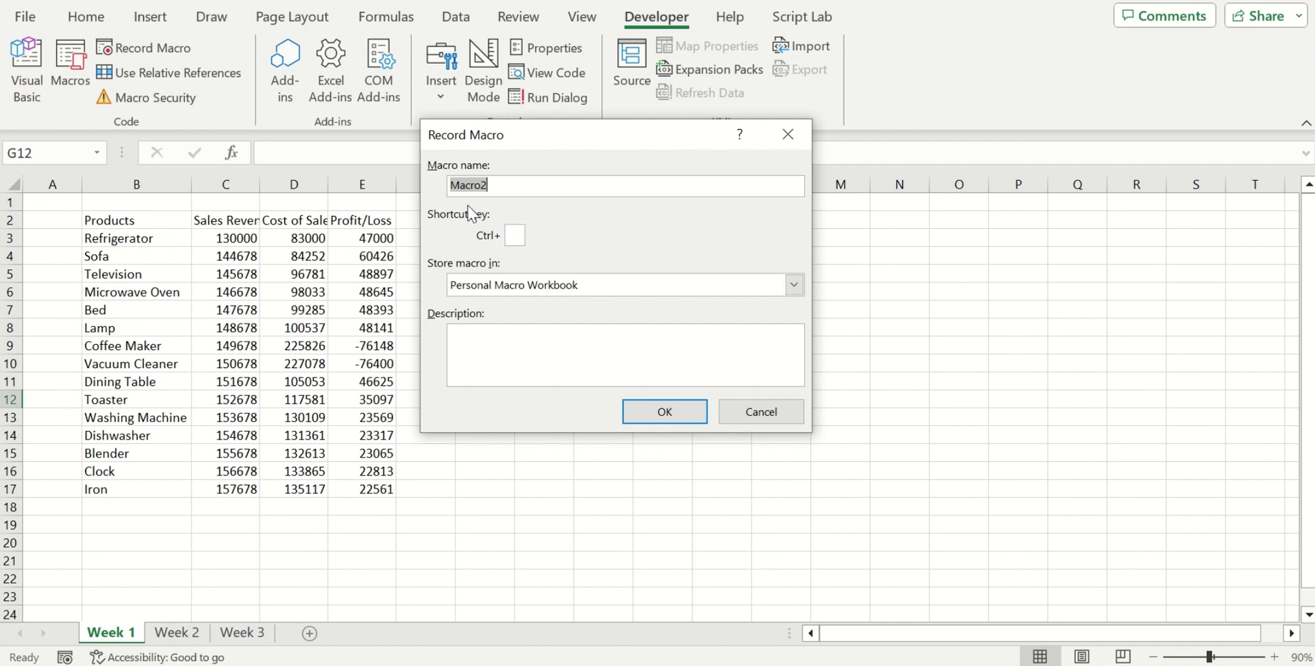
key("BackSpace")
left_click_drag(523, 135, 631, 62)
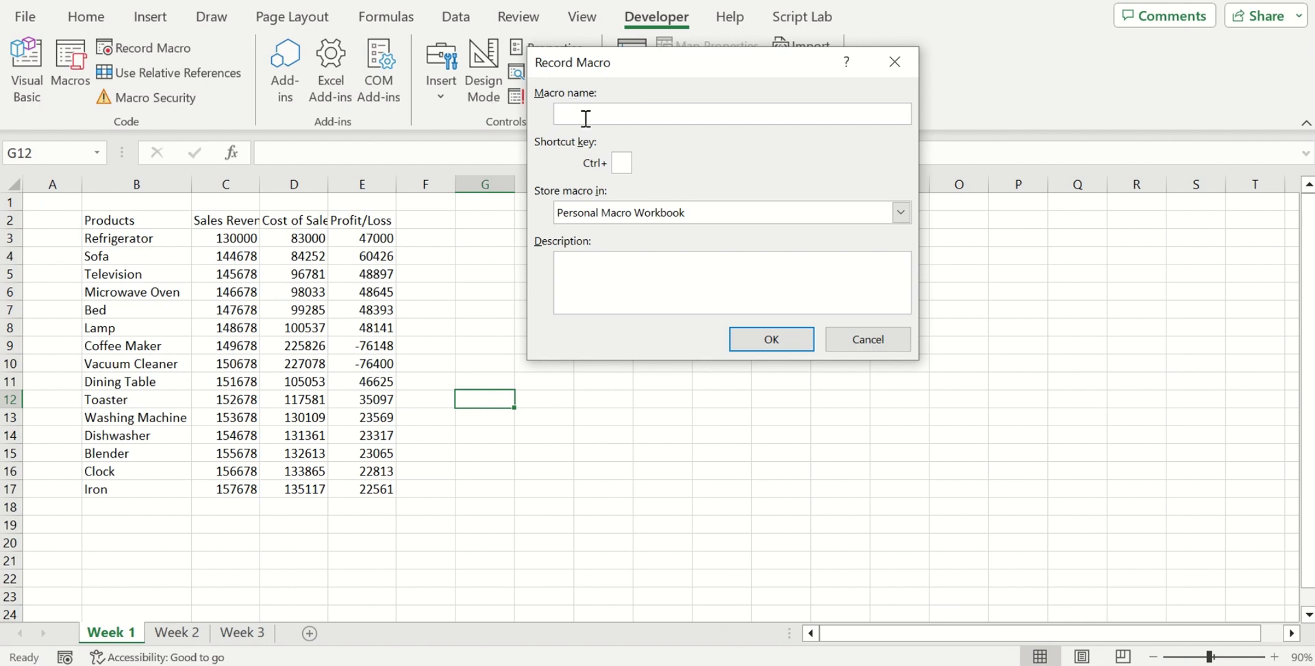
type("Profit Analysis")
left_click(771, 338)
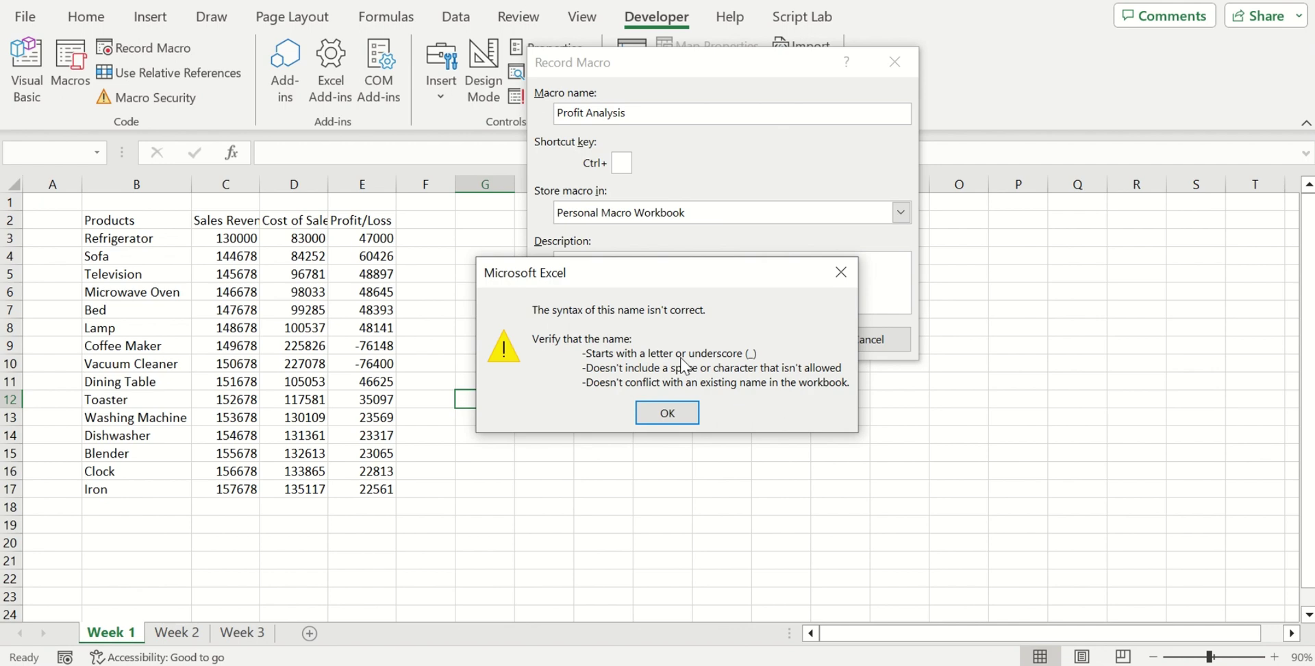
left_click(685, 417)
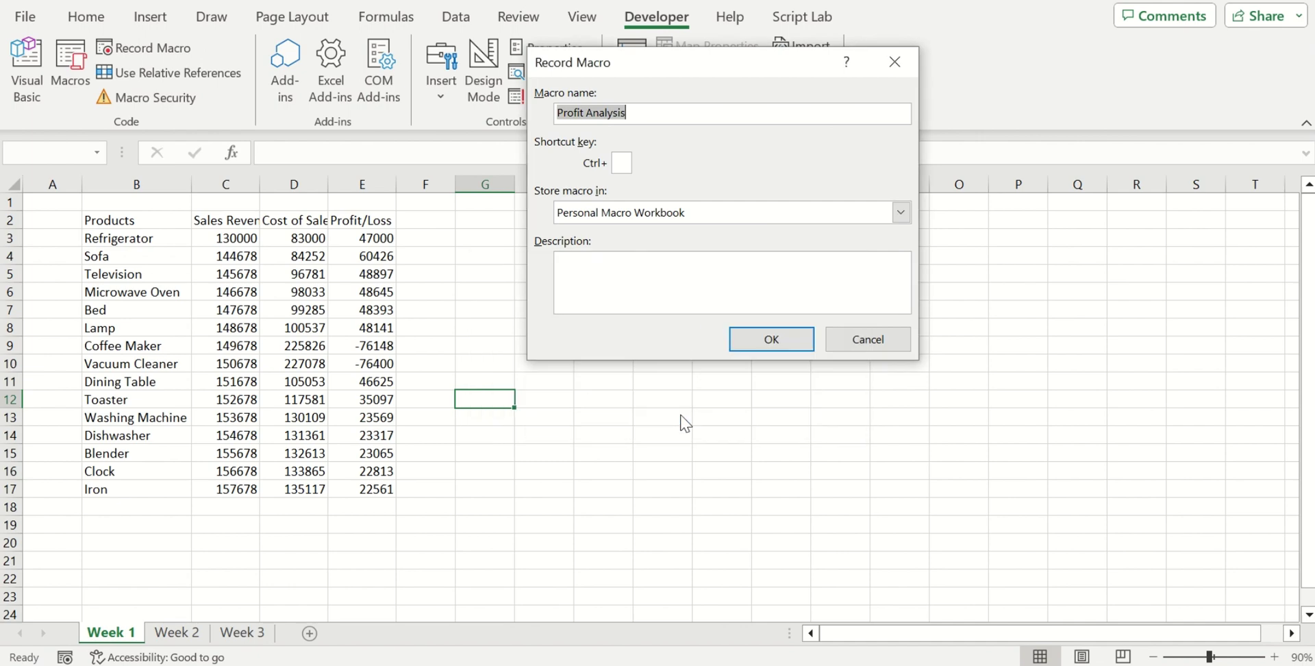
Replace the space in the macro name with an underscore, making it Profit_Analysis, and start recording
left_click(586, 112)
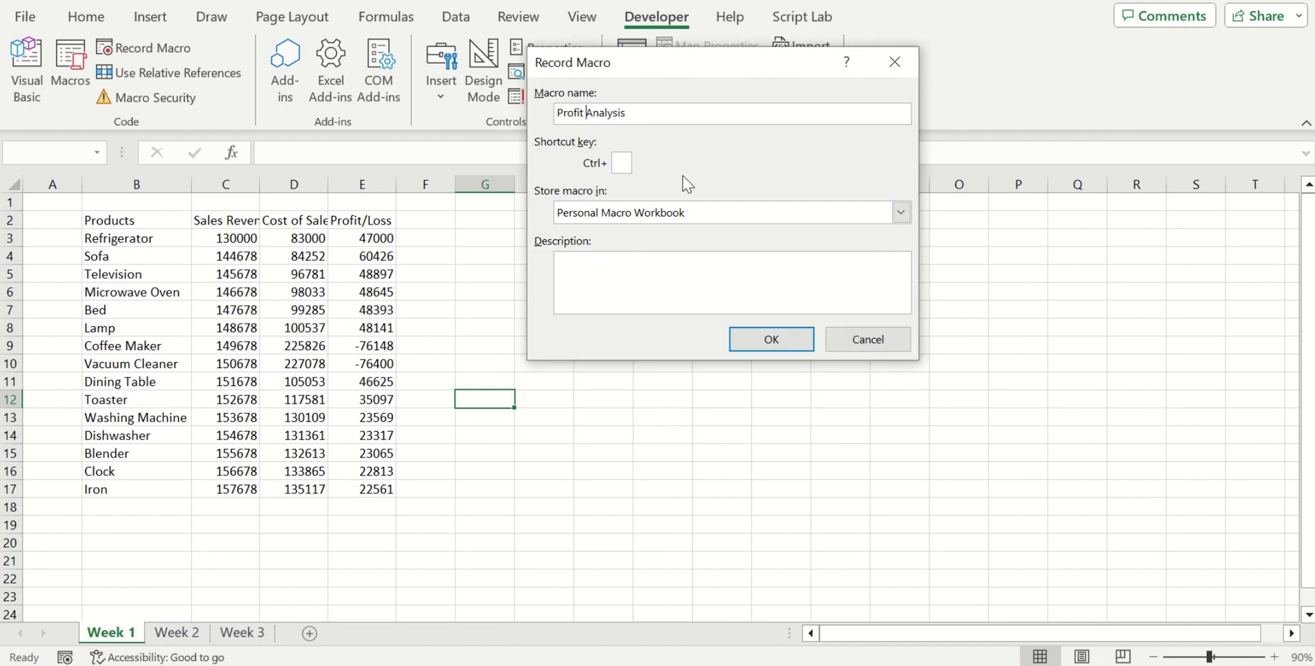
key("BackSpace")
type("_")
left_click(770, 346)
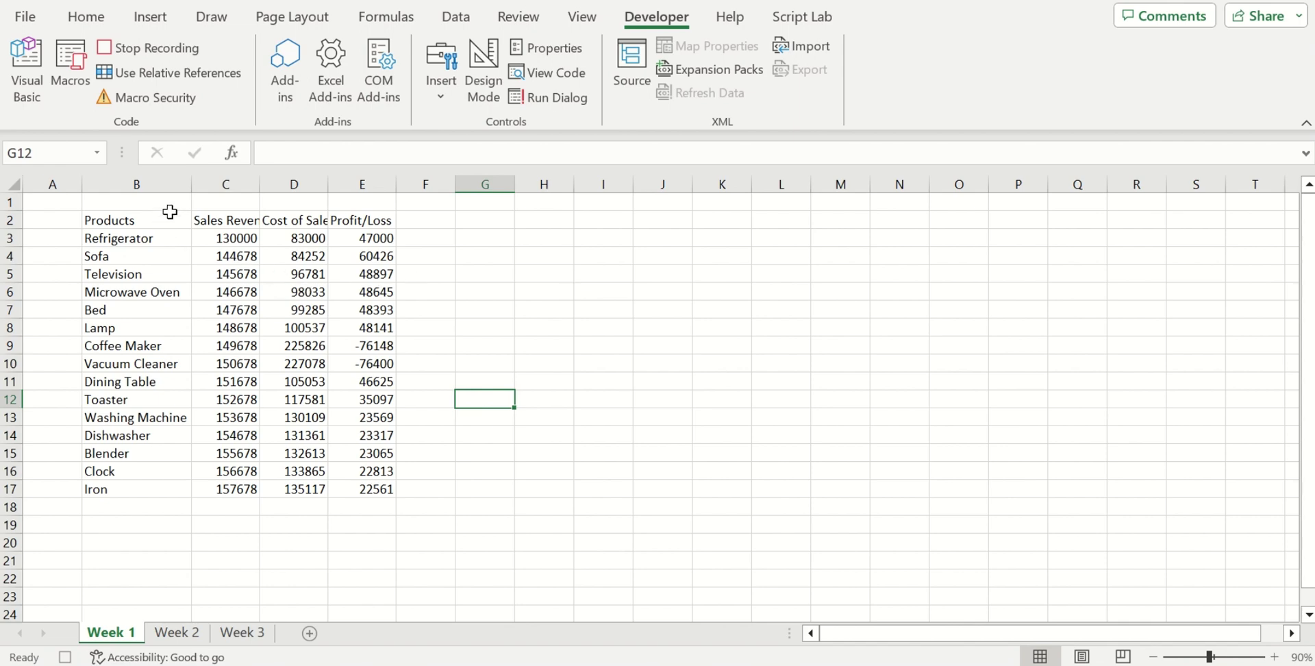
AutoFit the width of columns B to E on the Week 1 sheet
left_click_drag(169, 185, 348, 202)
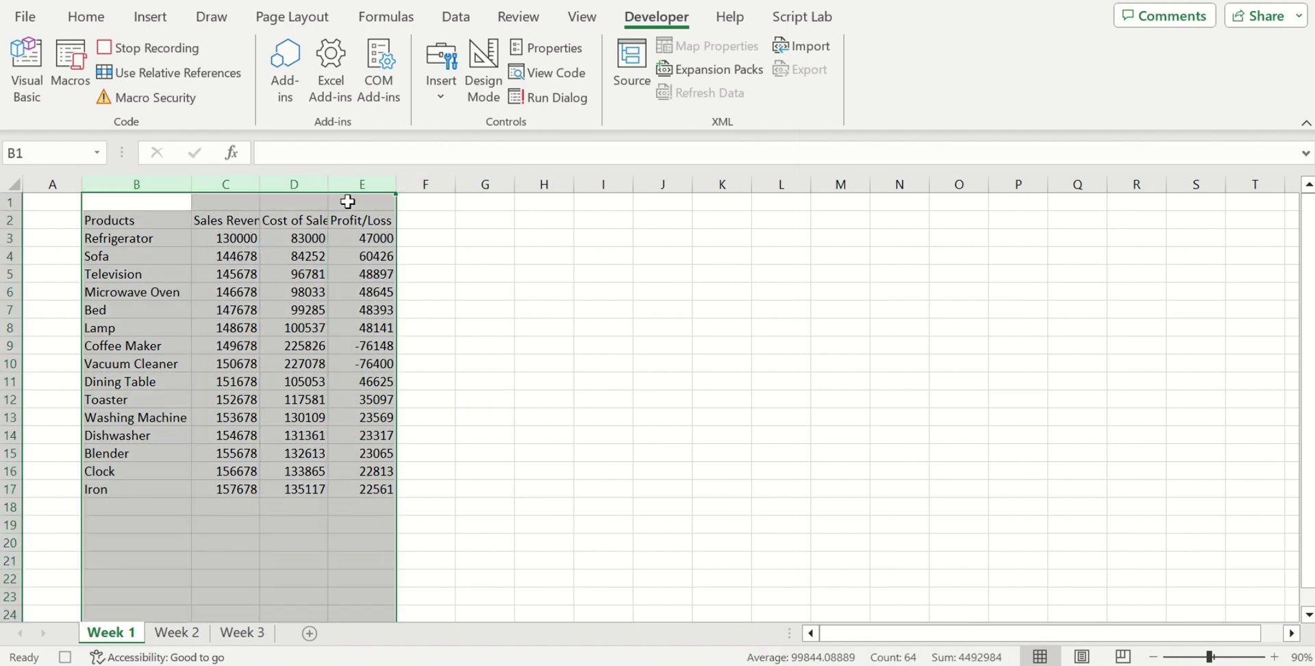
key("alt+h")
key("o")
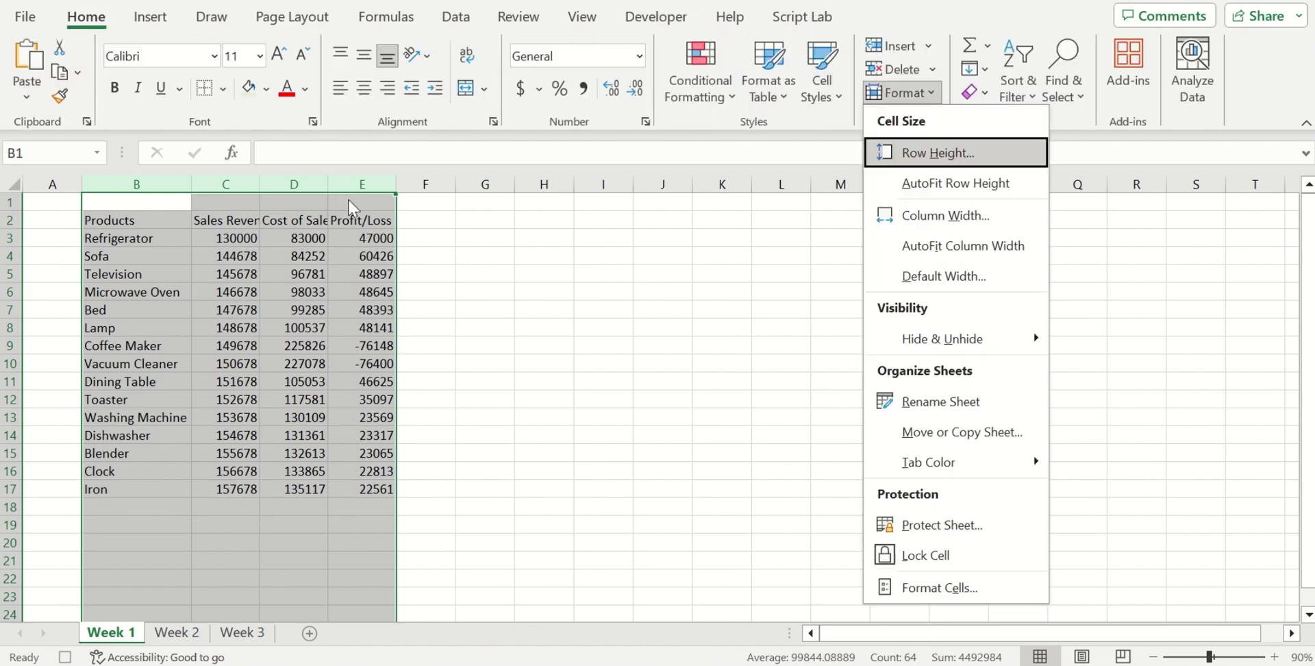
key("i")
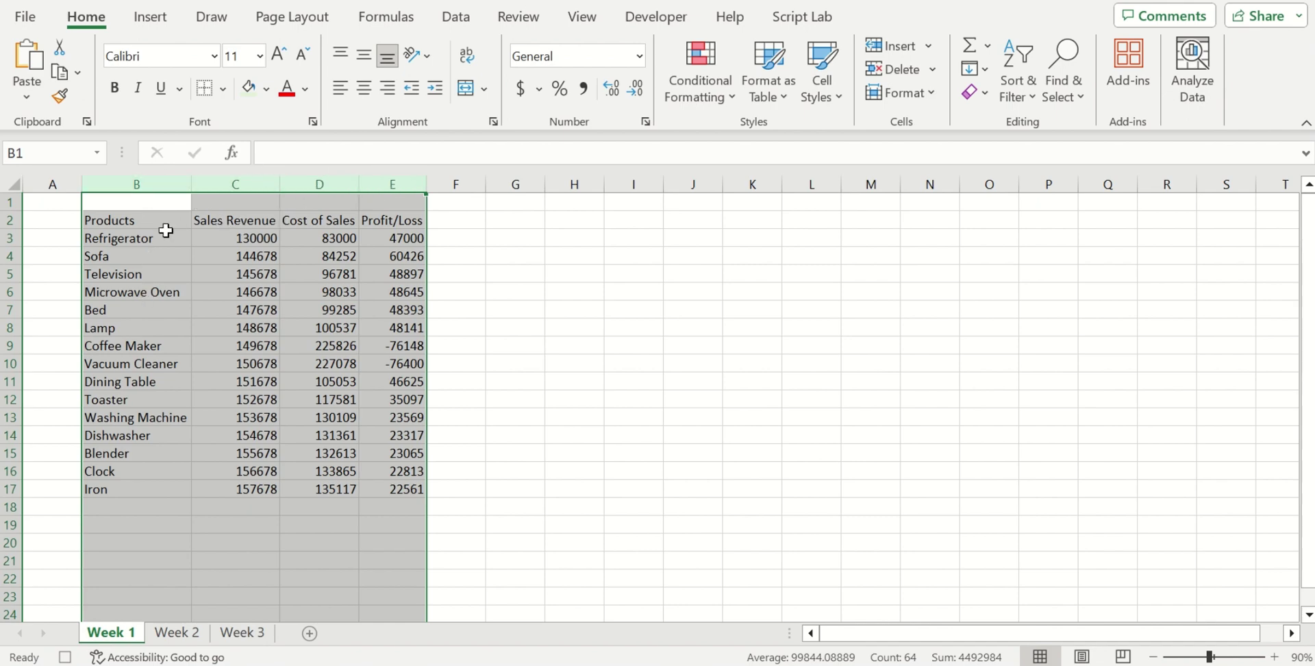
left_click(244, 323)
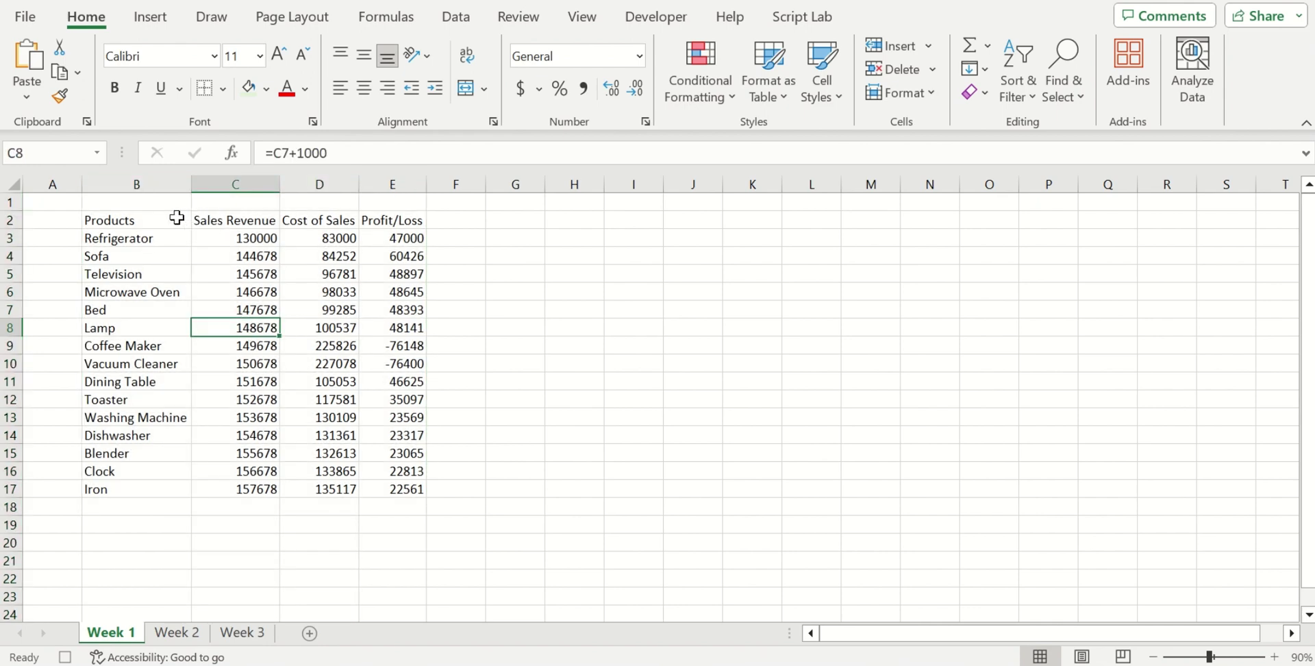
Make the header cells B2:E2 bold and give them a top and double bottom border
left_click_drag(176, 218, 378, 219)
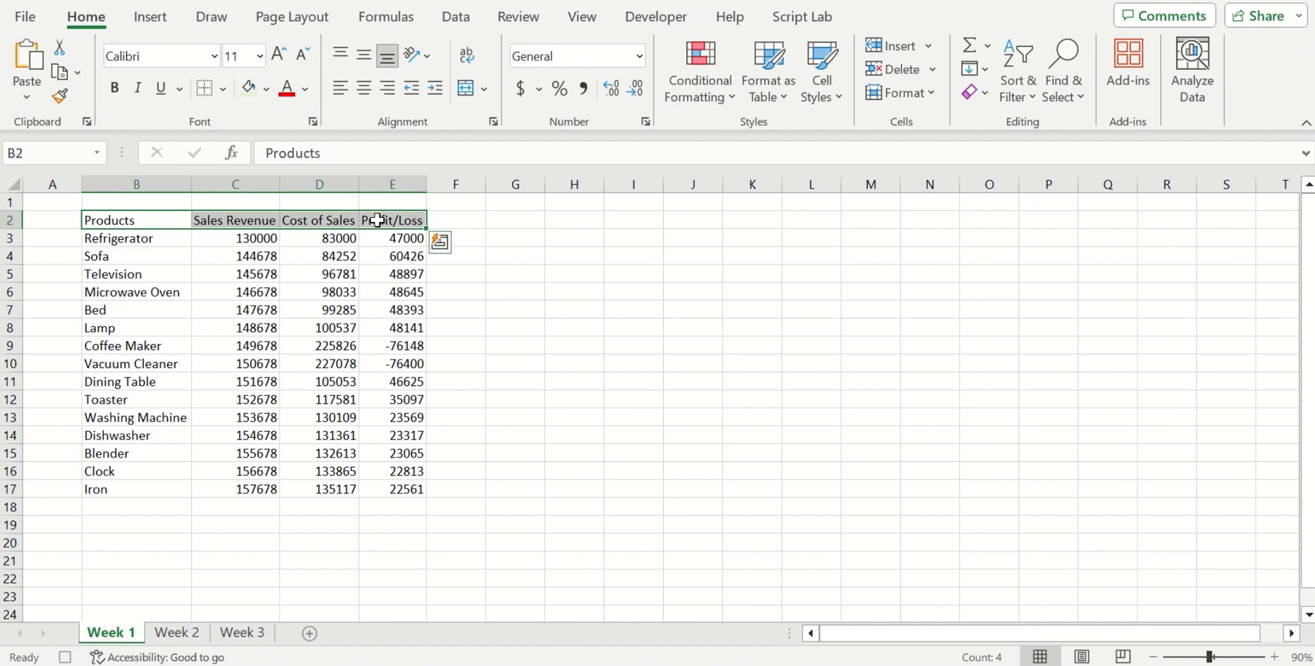
key("ctrl+b")
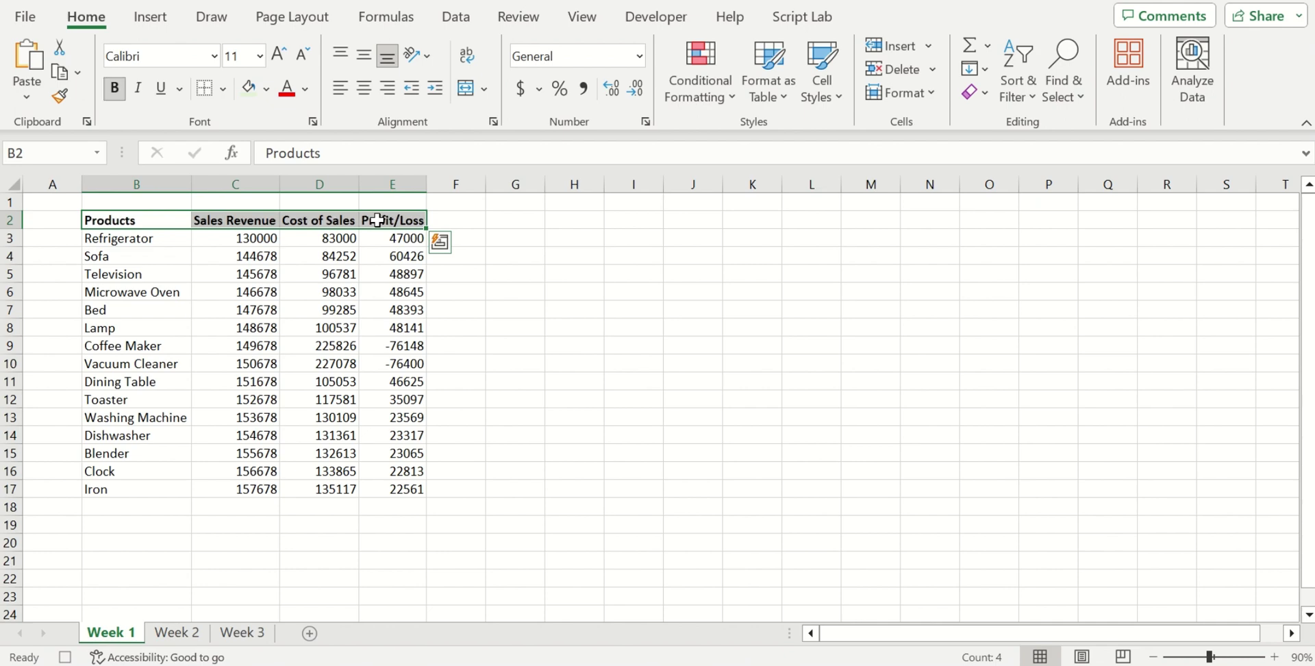
left_click(225, 88)
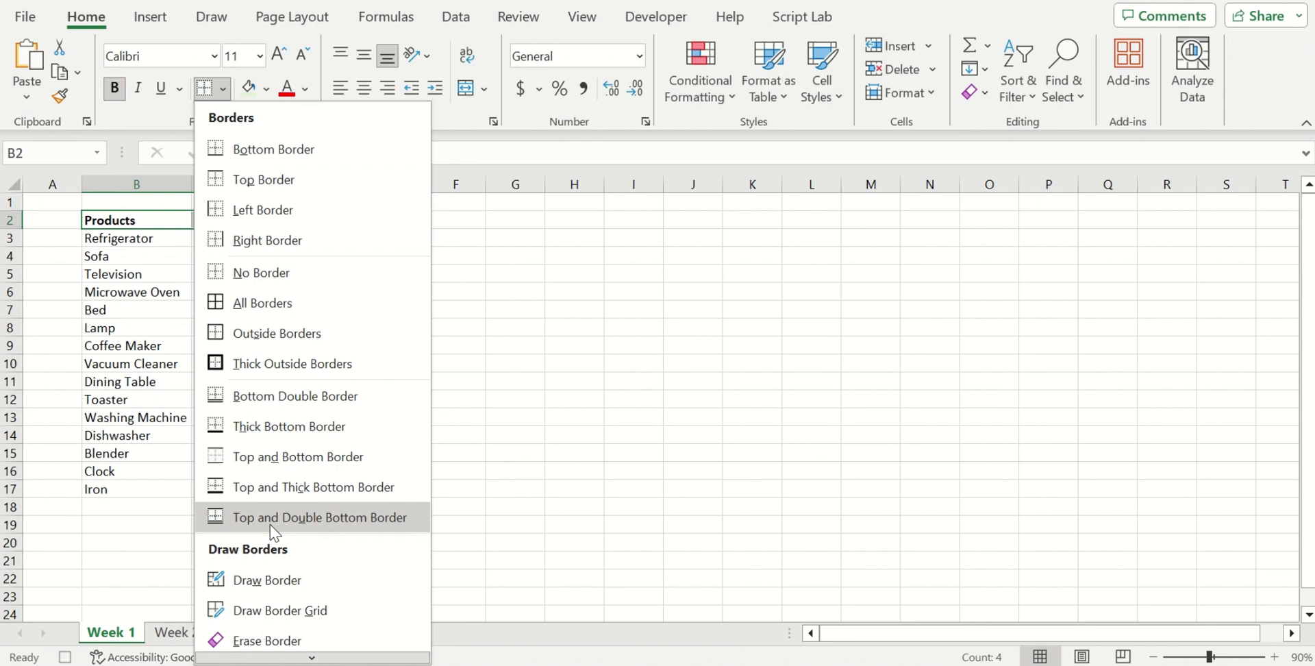
left_click(351, 526)
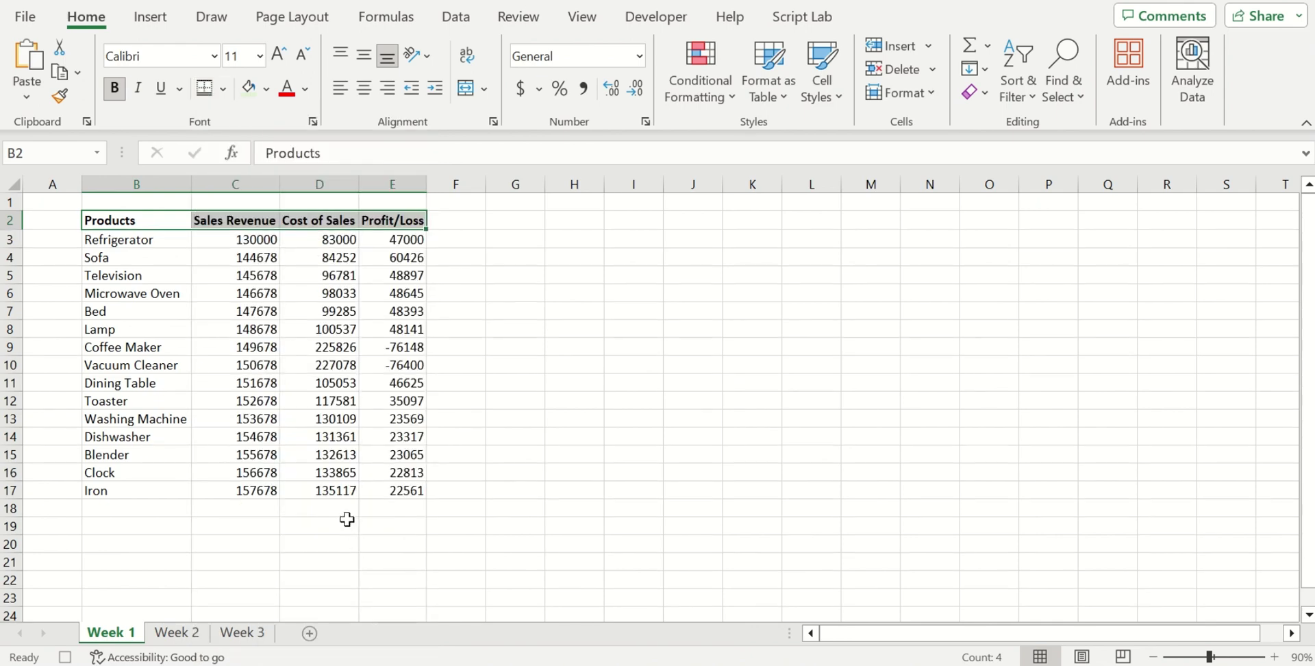
left_click(498, 362)
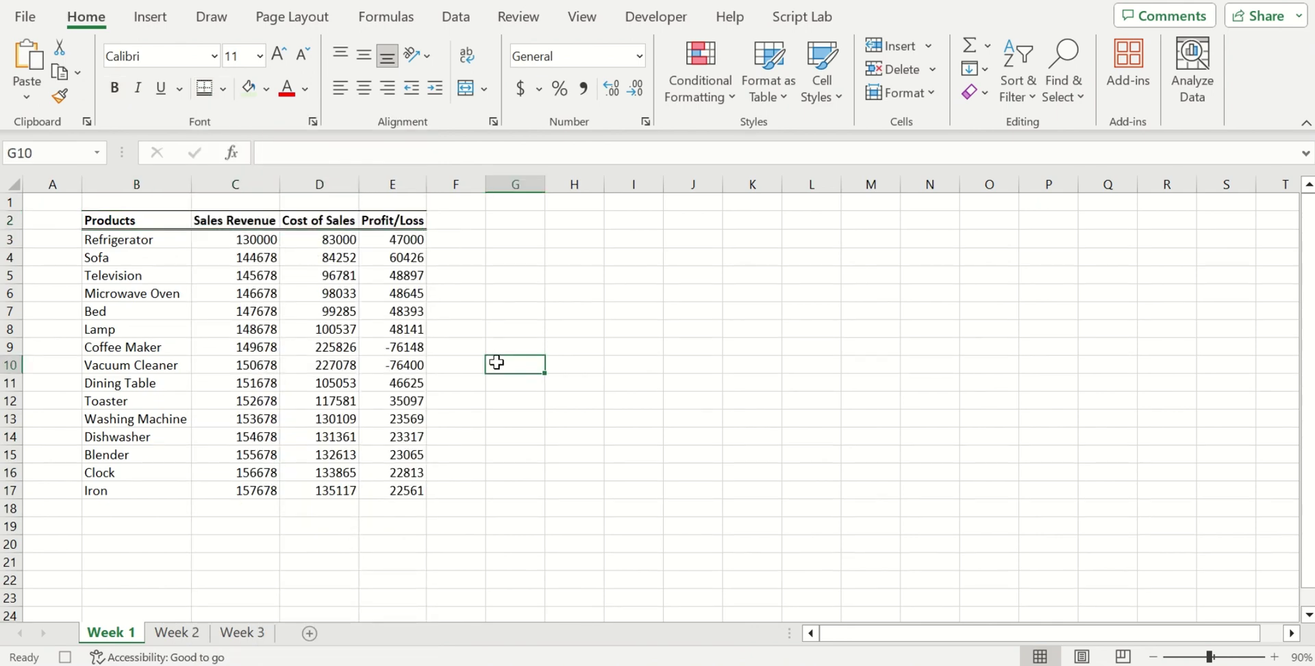
Format columns C to E in dollar accounting format with no decimal places
left_click_drag(258, 257, 408, 330)
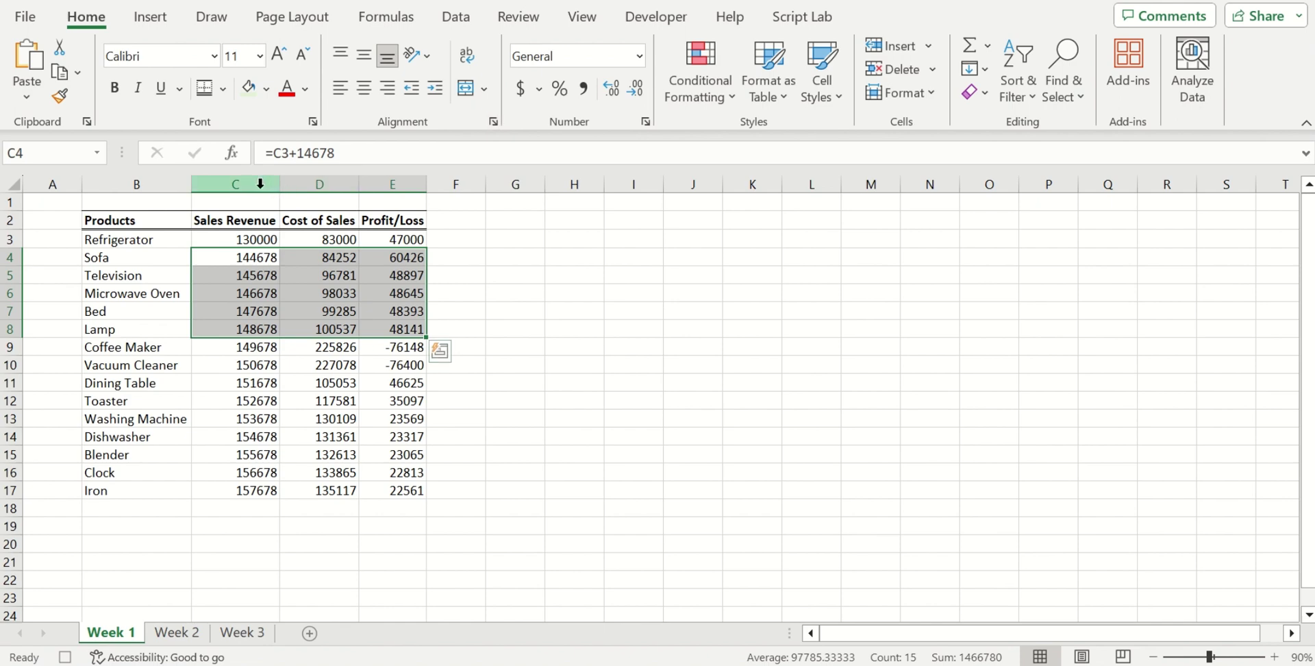
left_click_drag(261, 184, 396, 214)
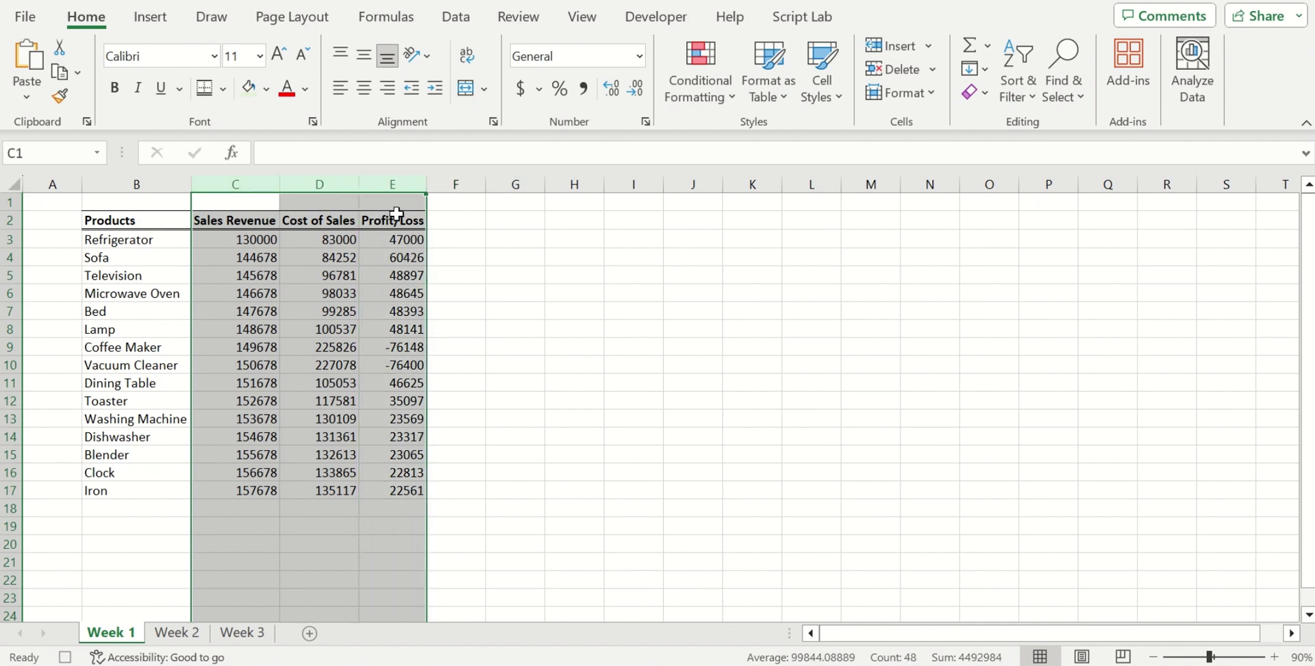
left_click(521, 88)
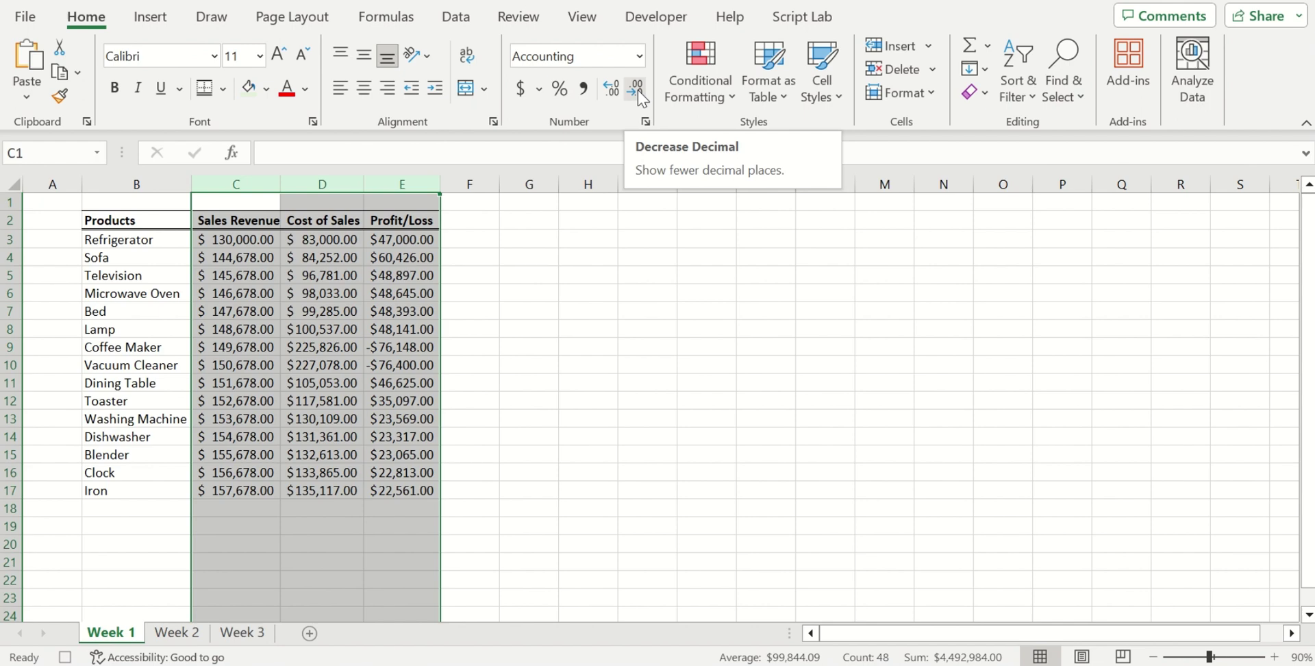
left_click(639, 94)
left_click(640, 94)
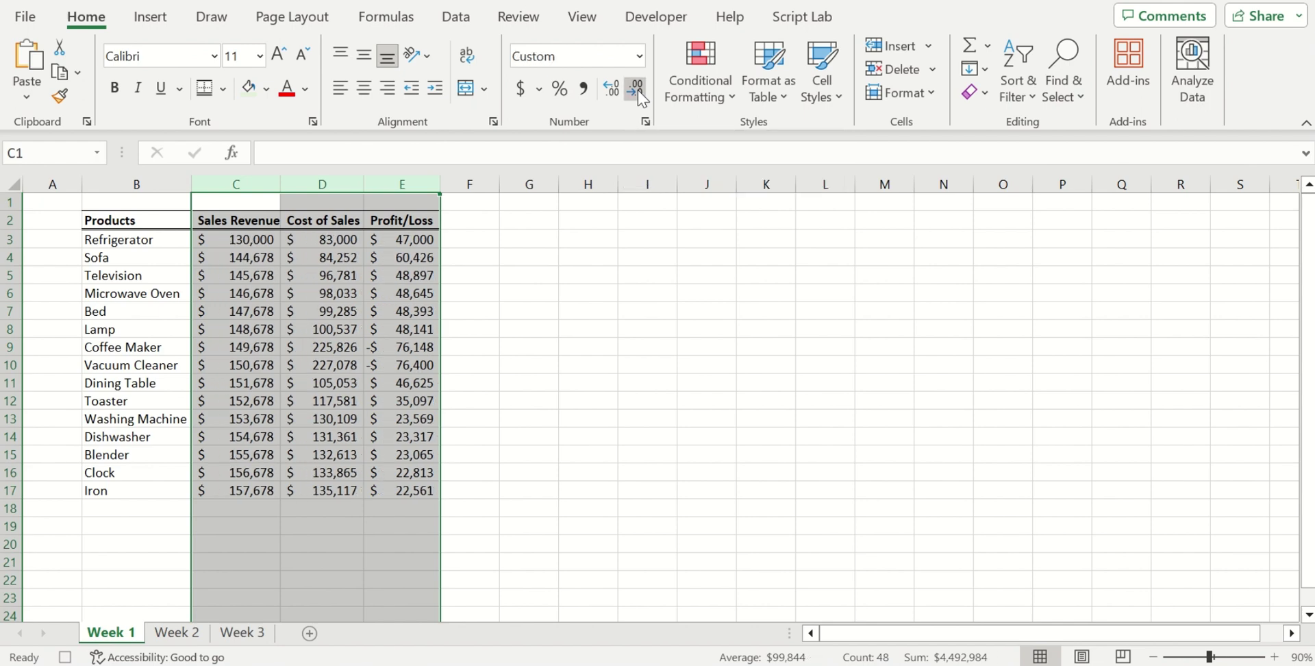
left_click(535, 323)
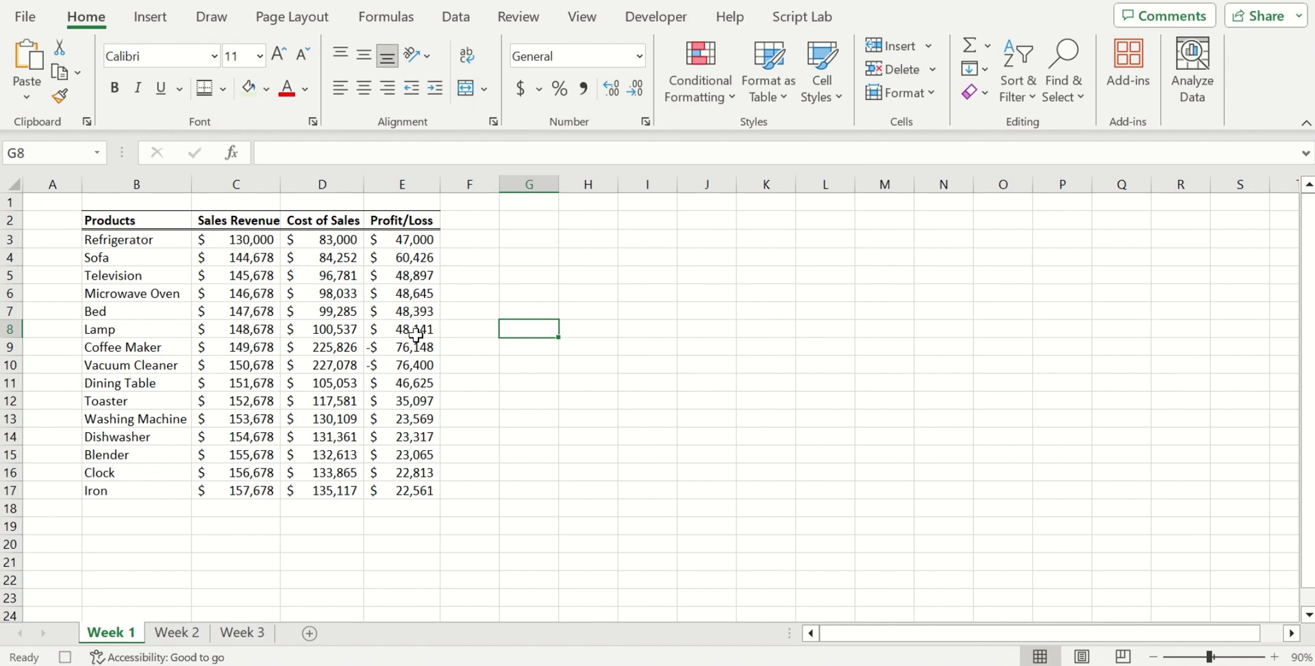
Enter the label "Highest Profit" in cell G5 of the Week 1 sheet
left_click(529, 275)
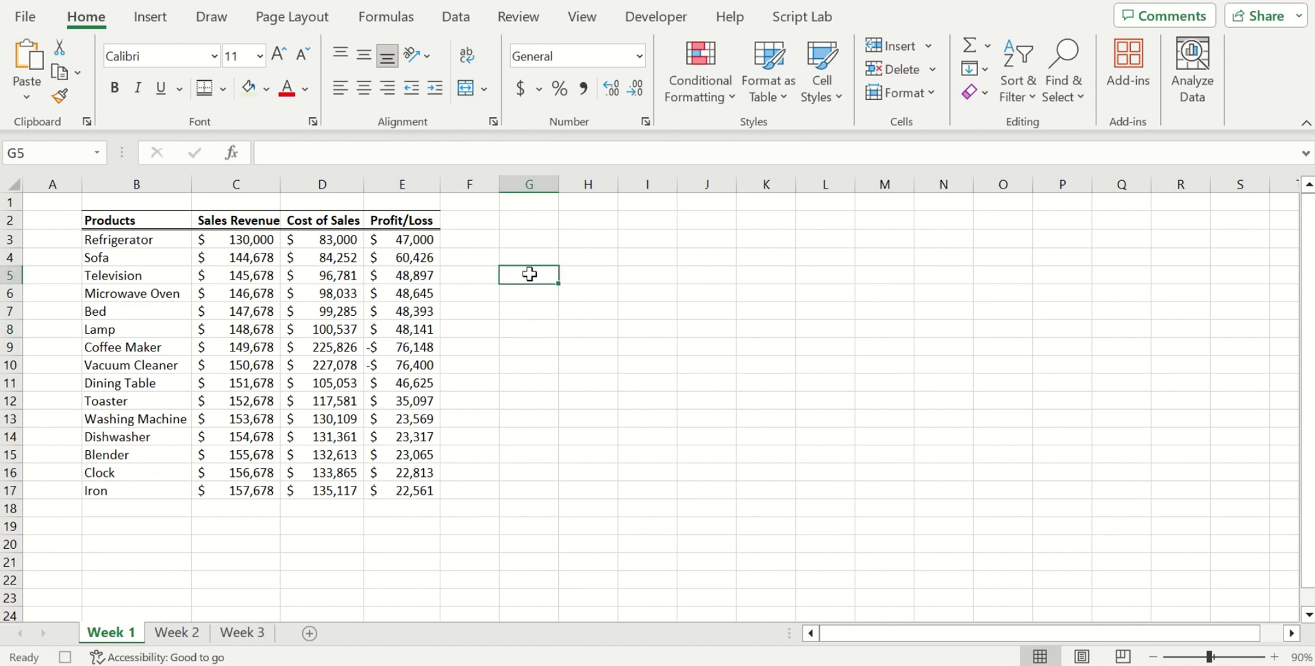
type("Hi")
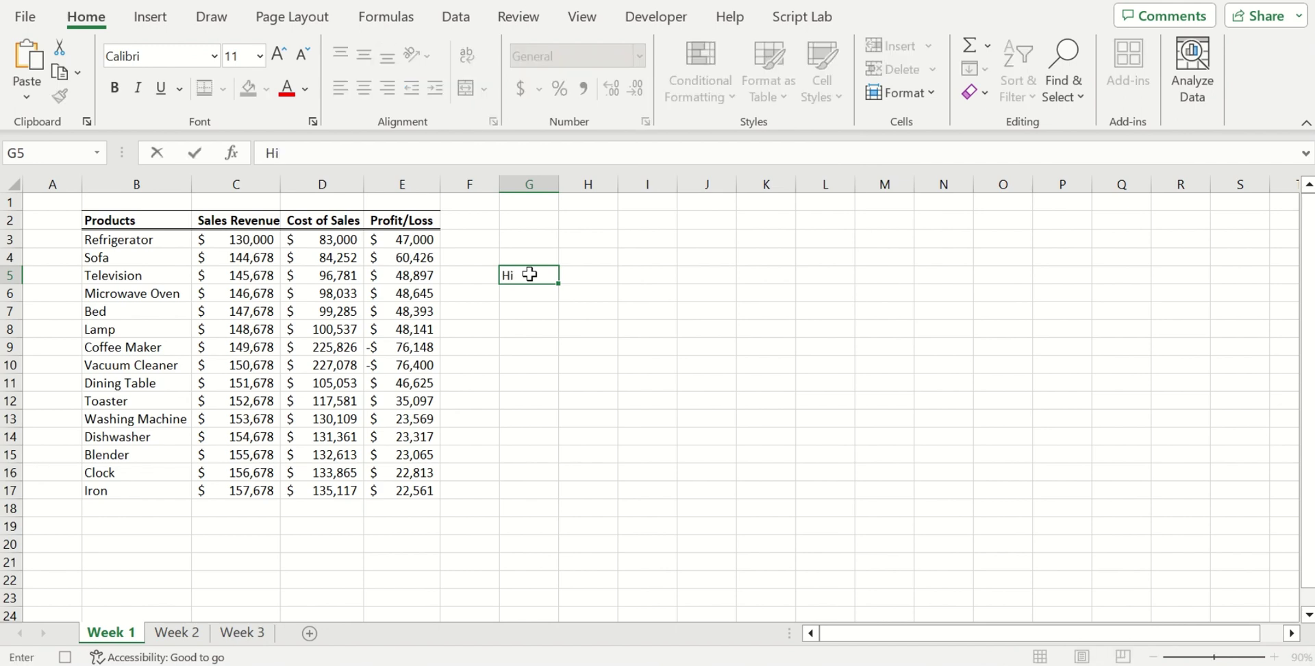
type("h")
key("BackSpace")
type("ghest Profit")
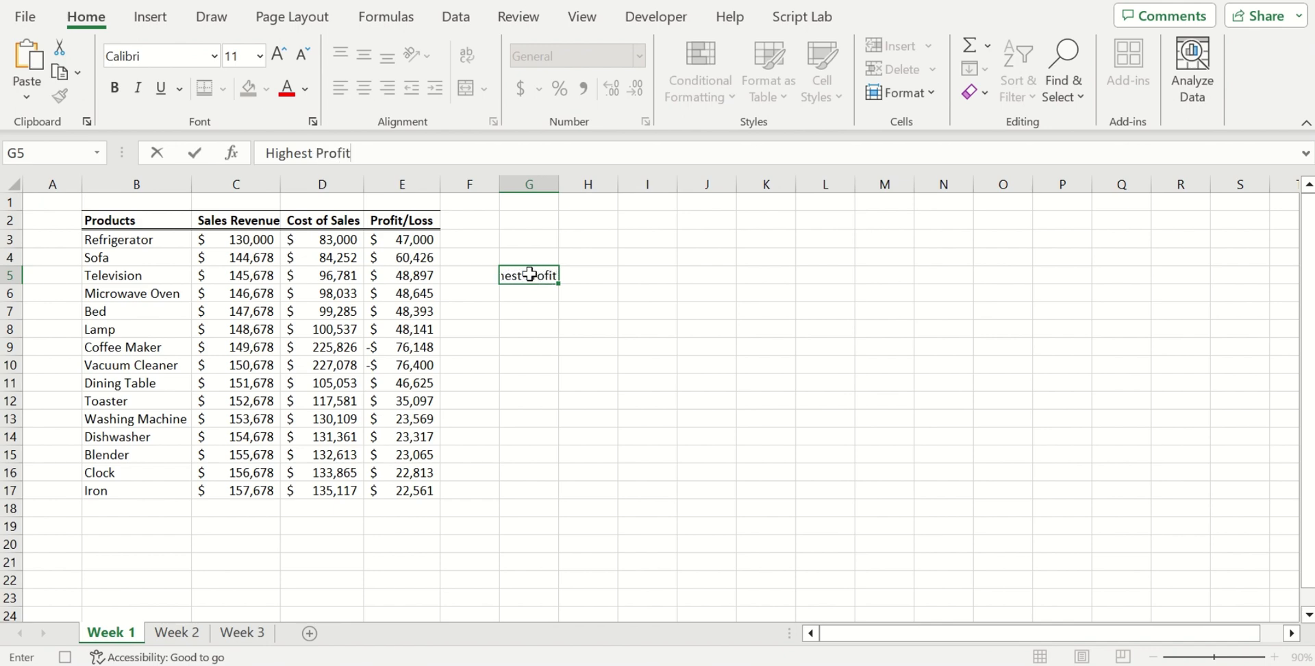
key("Tab")
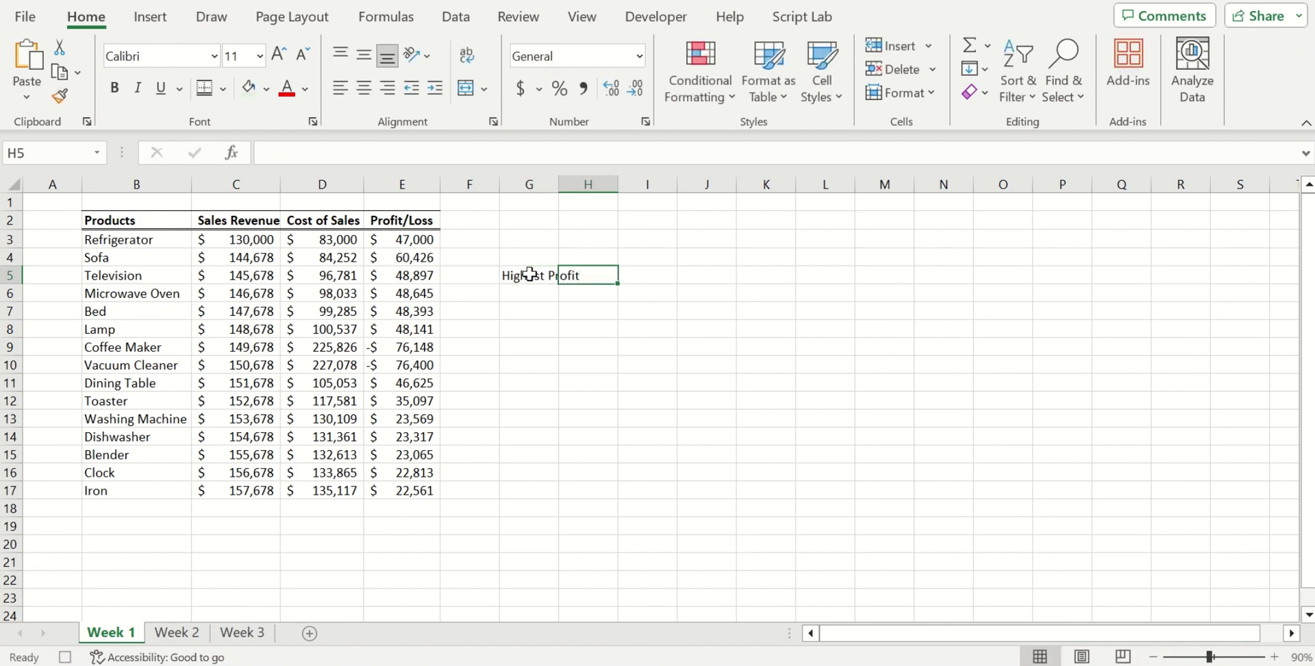
Calculate the highest profit in cell H5 with the formula =MAX(E3:E100)
type("=m")
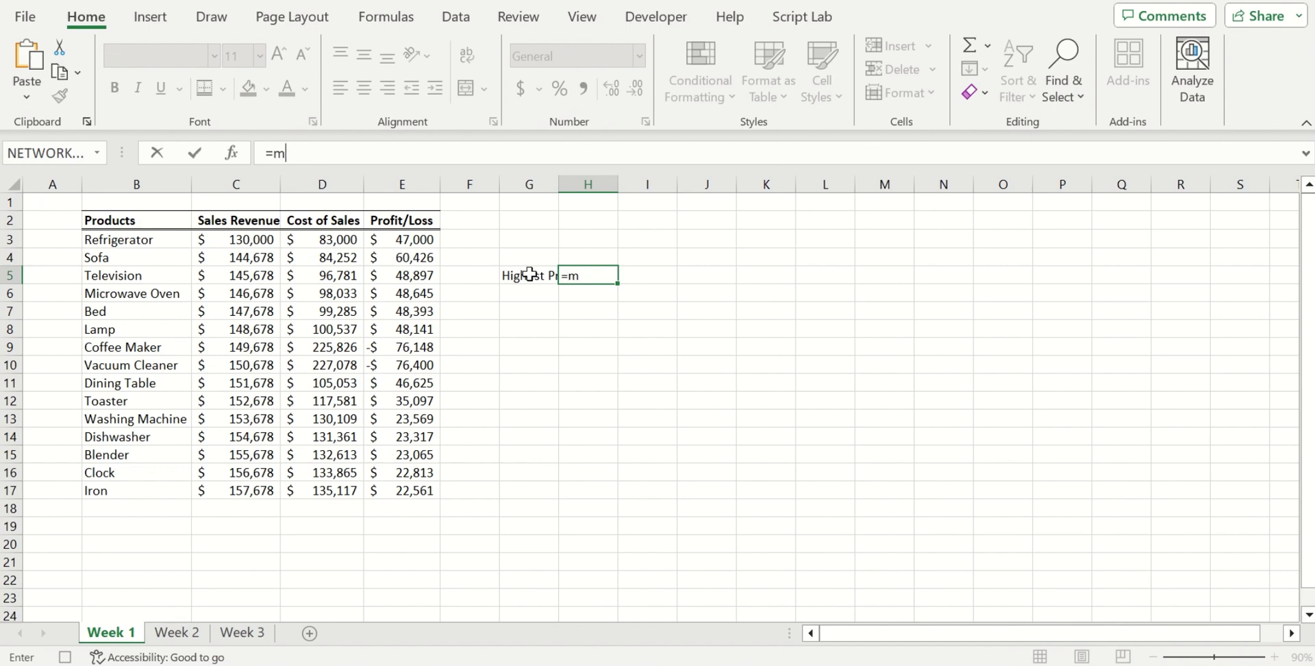
type("ax")
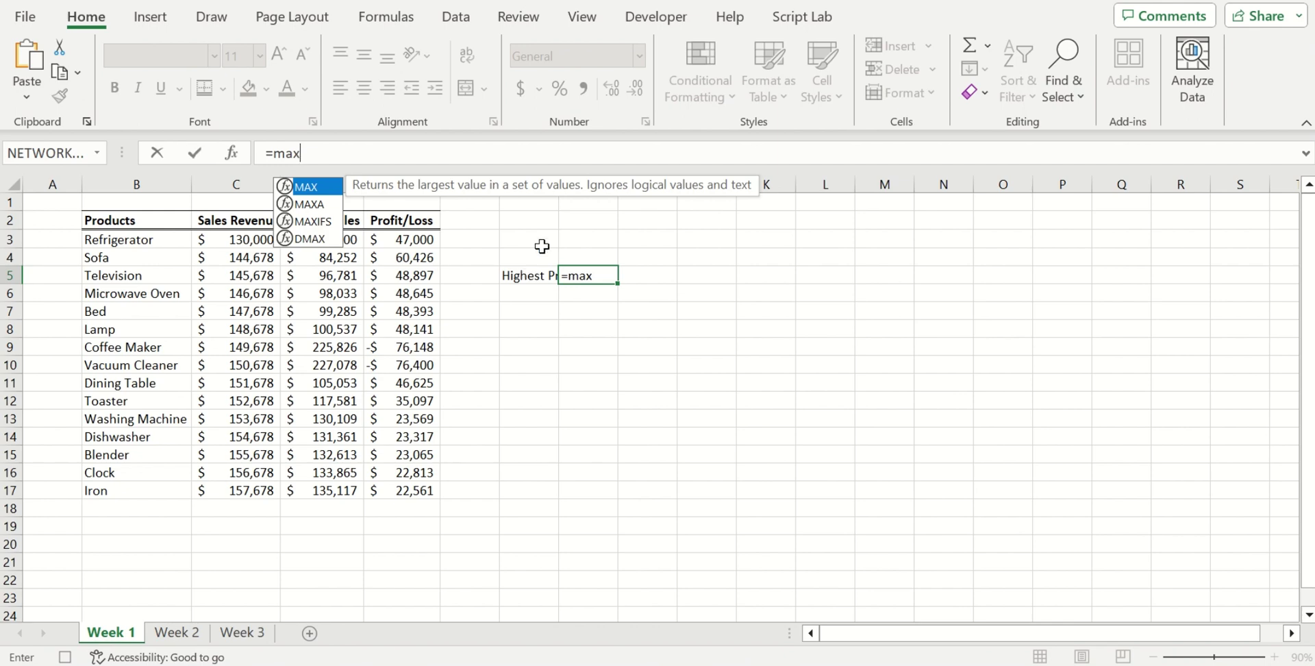
double_click(330, 190)
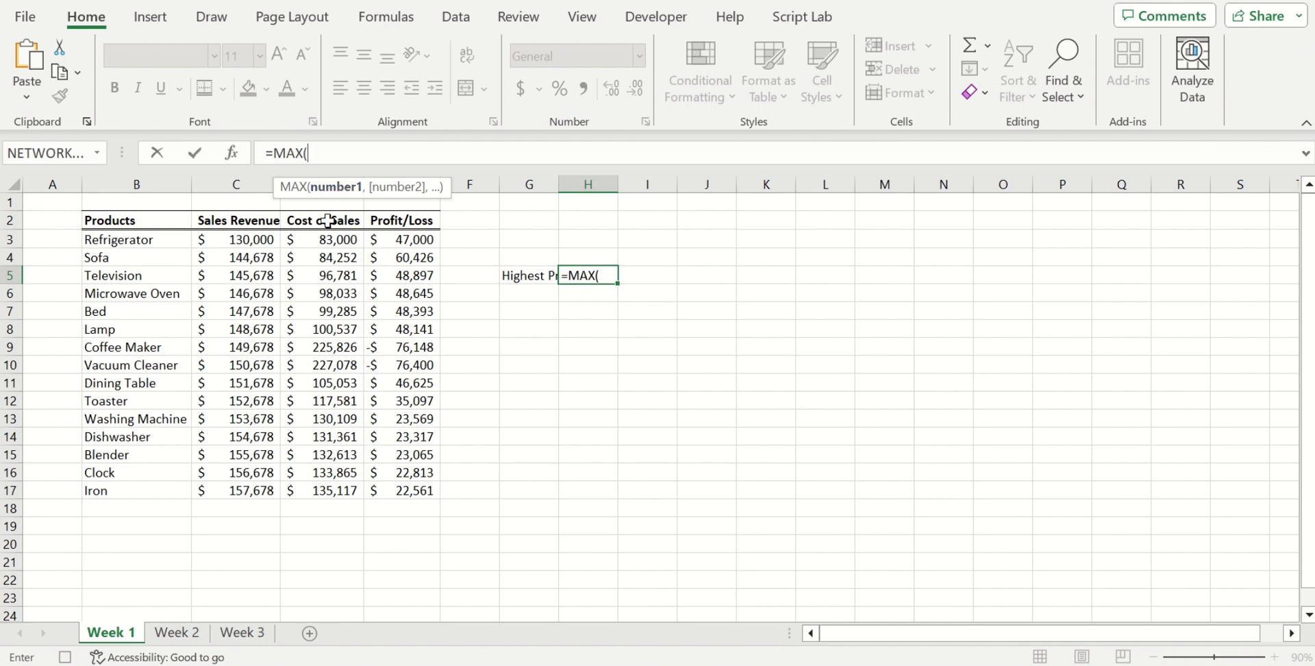
left_click_drag(427, 242, 414, 488)
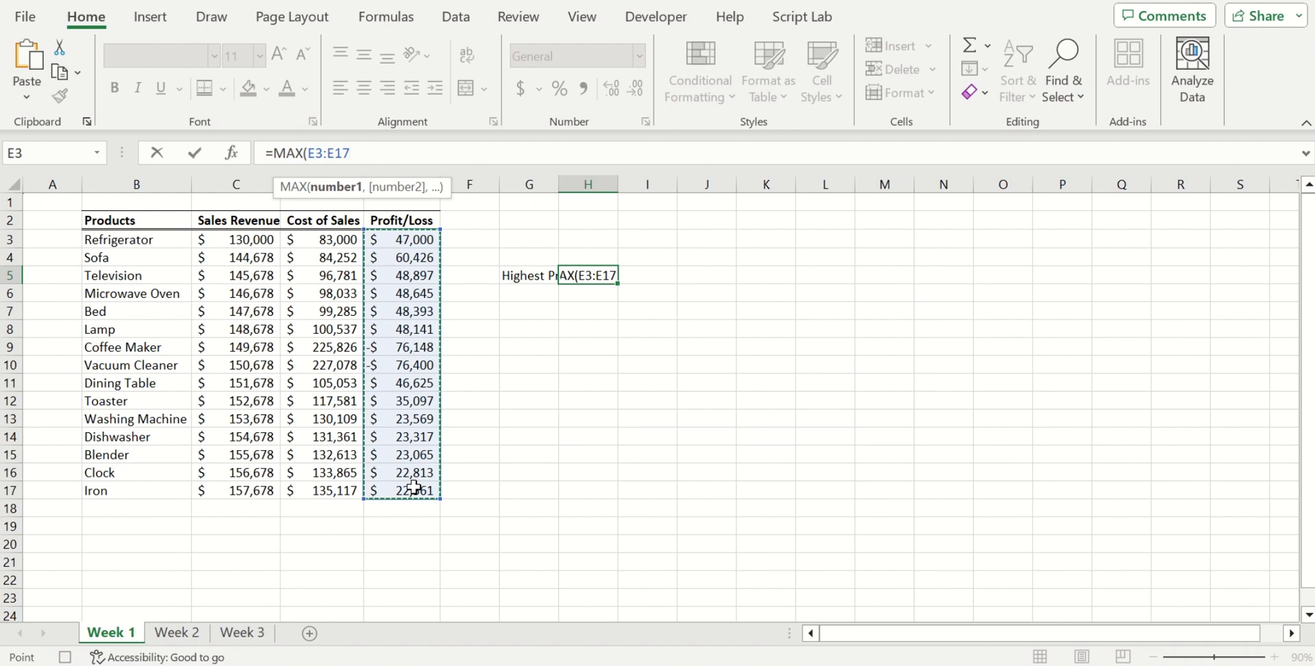
key("BackSpace")
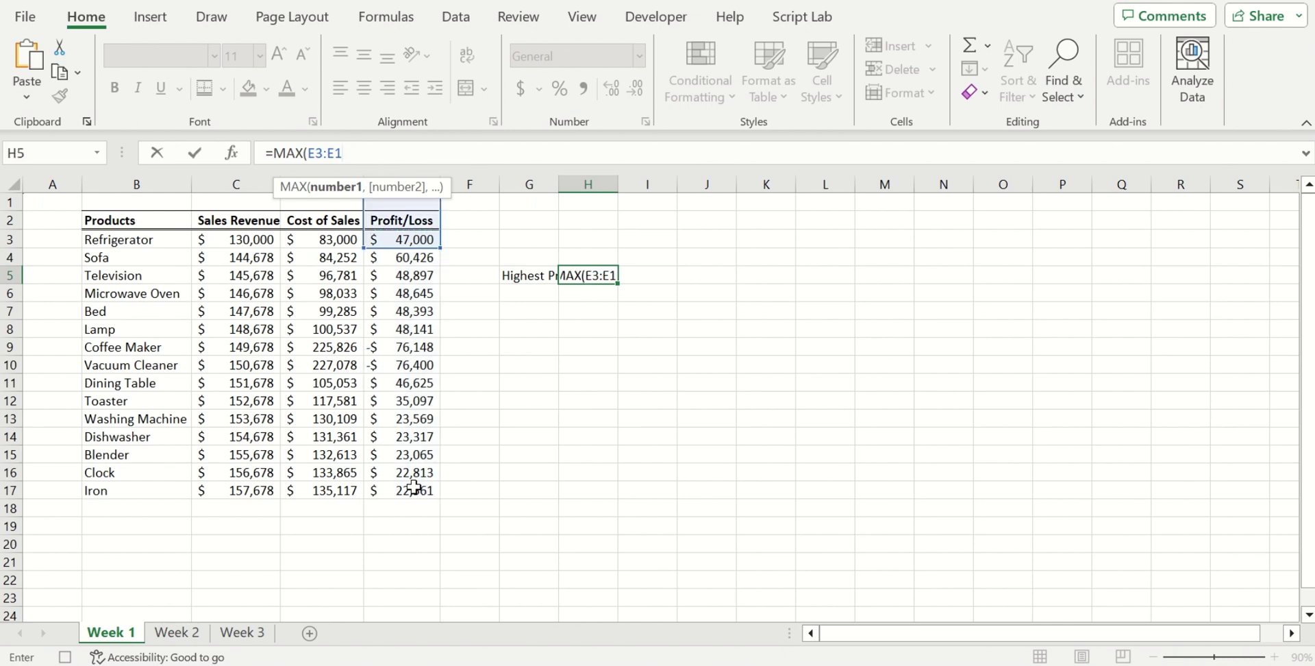
type("00")
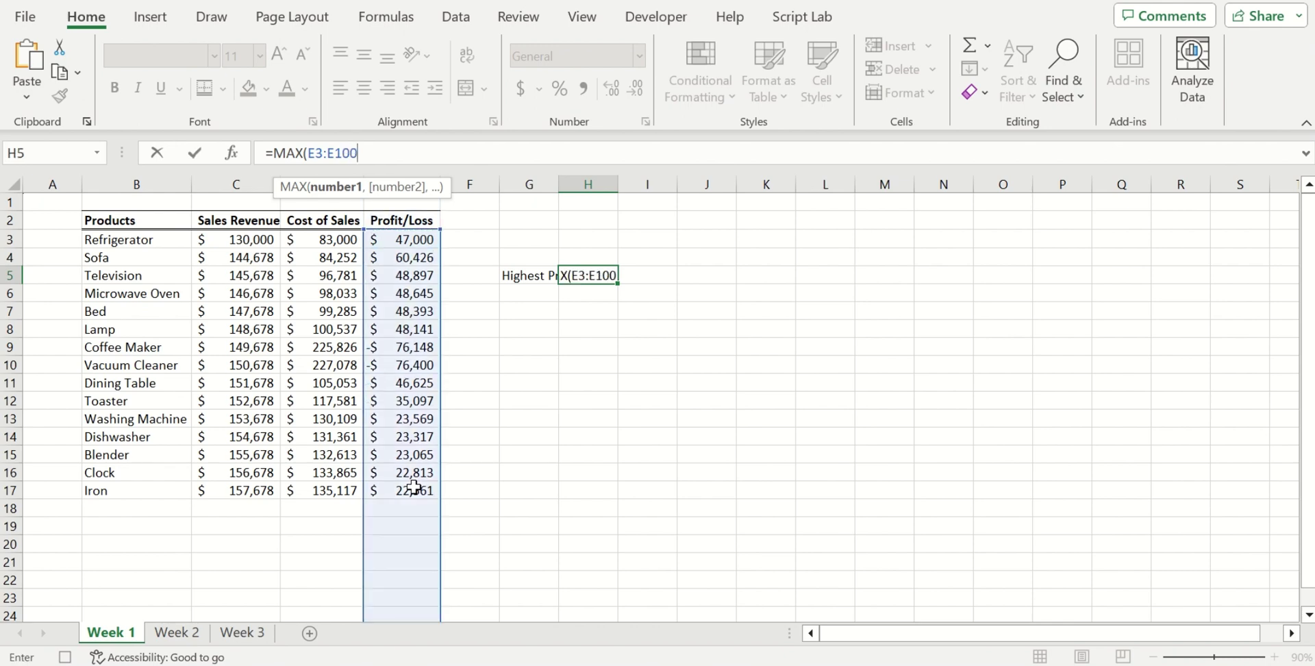
type(")")
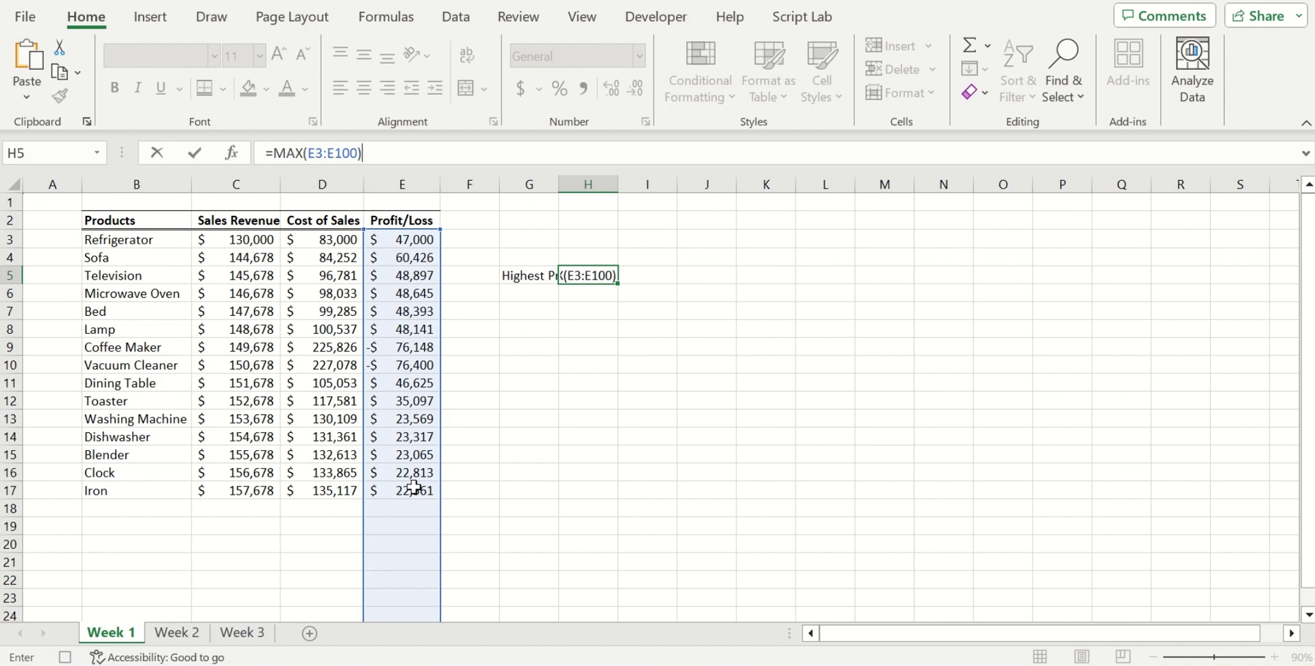
key("ctrl+Return")
Look up the product with the highest profit in cell I5 with the formula =XLOOKUP(H5,E3:E100,B3:B100)
key("Right")
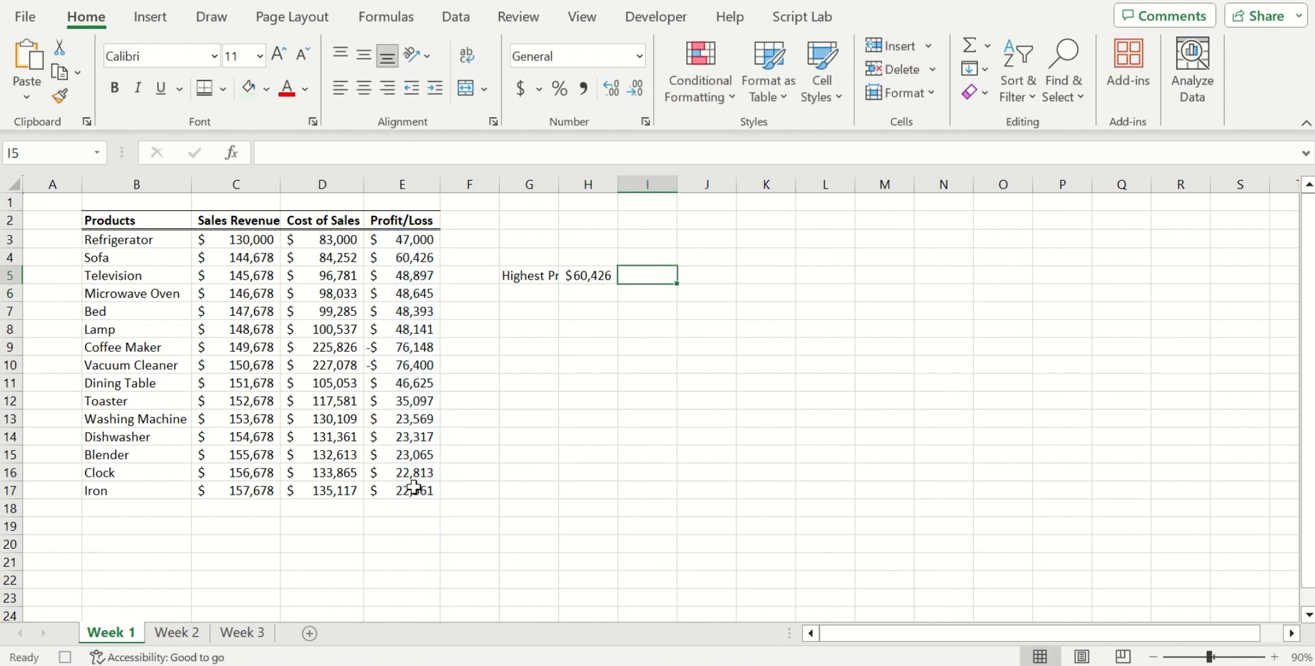
type("=")
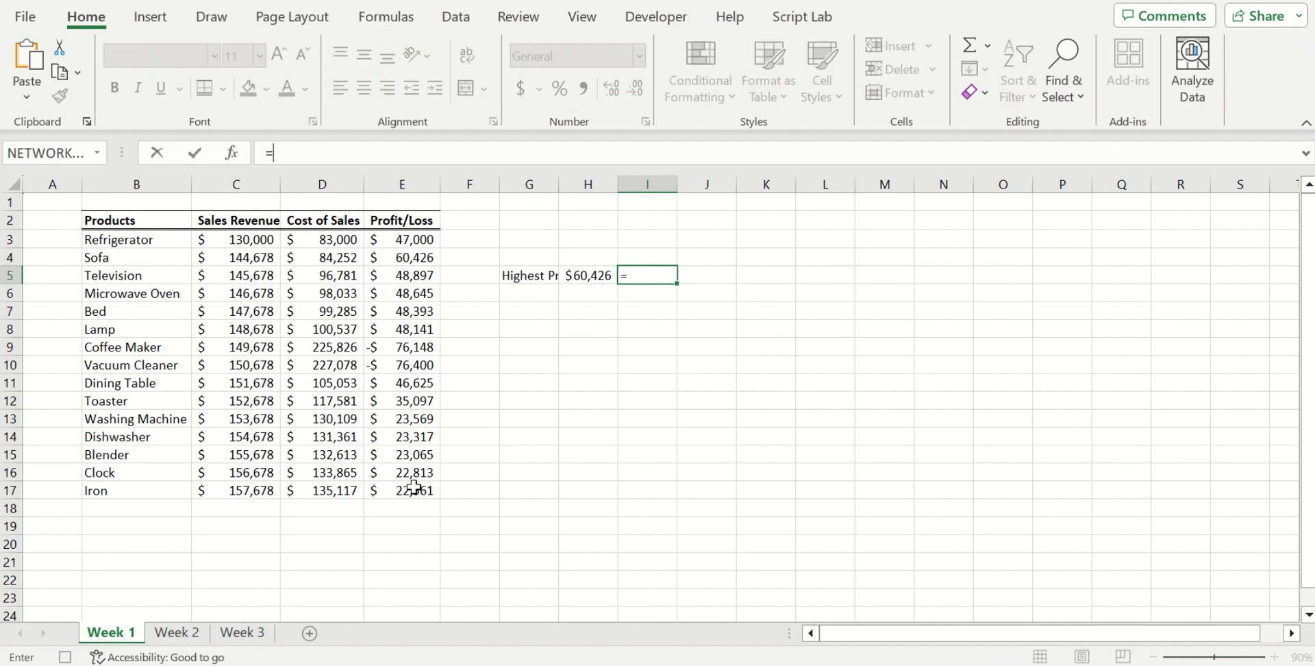
type("xlo")
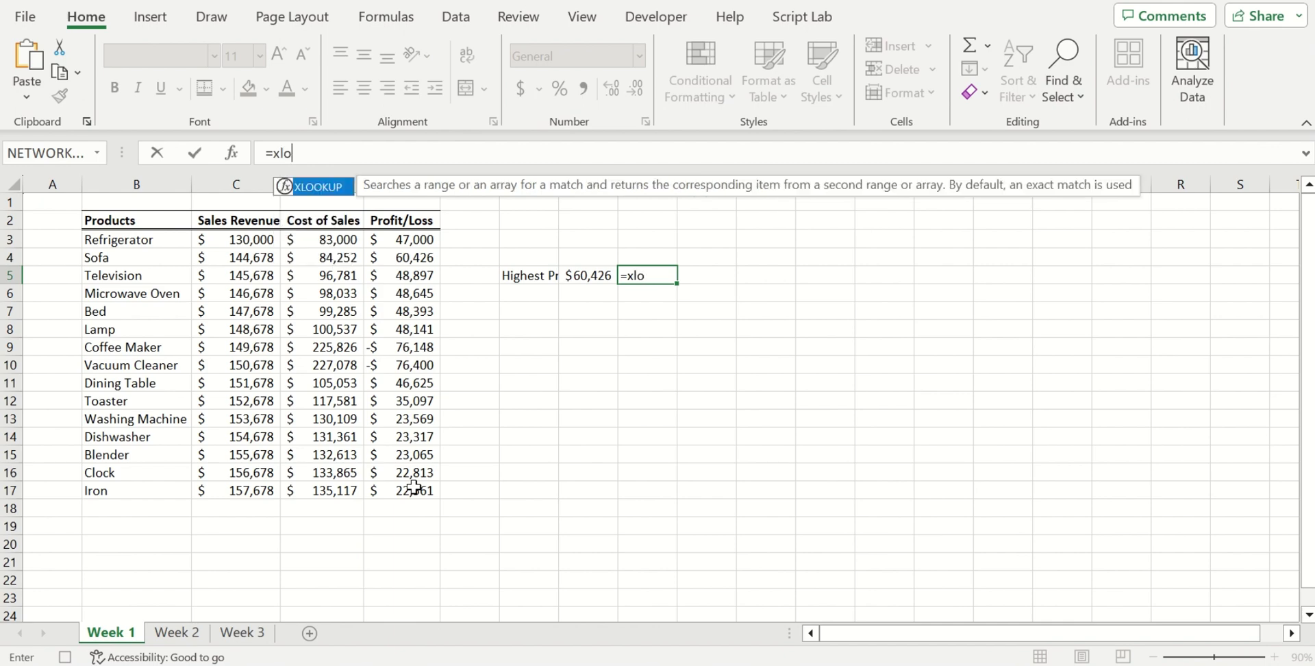
double_click(311, 192)
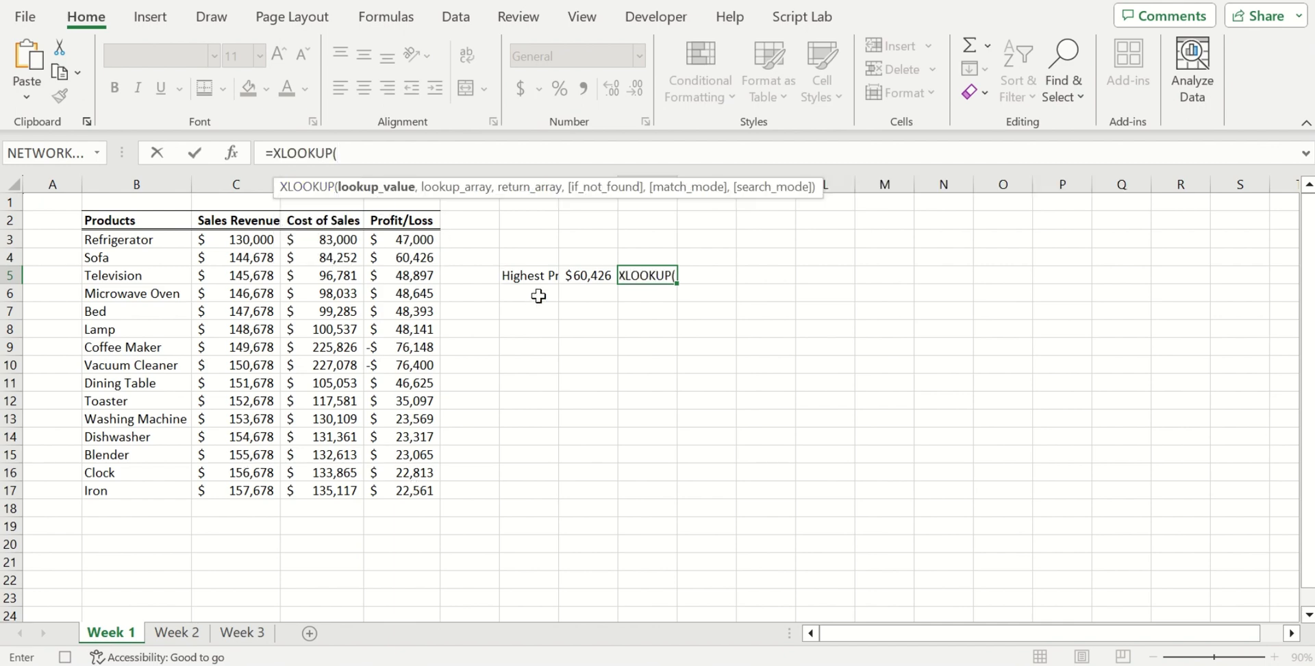
left_click(588, 277)
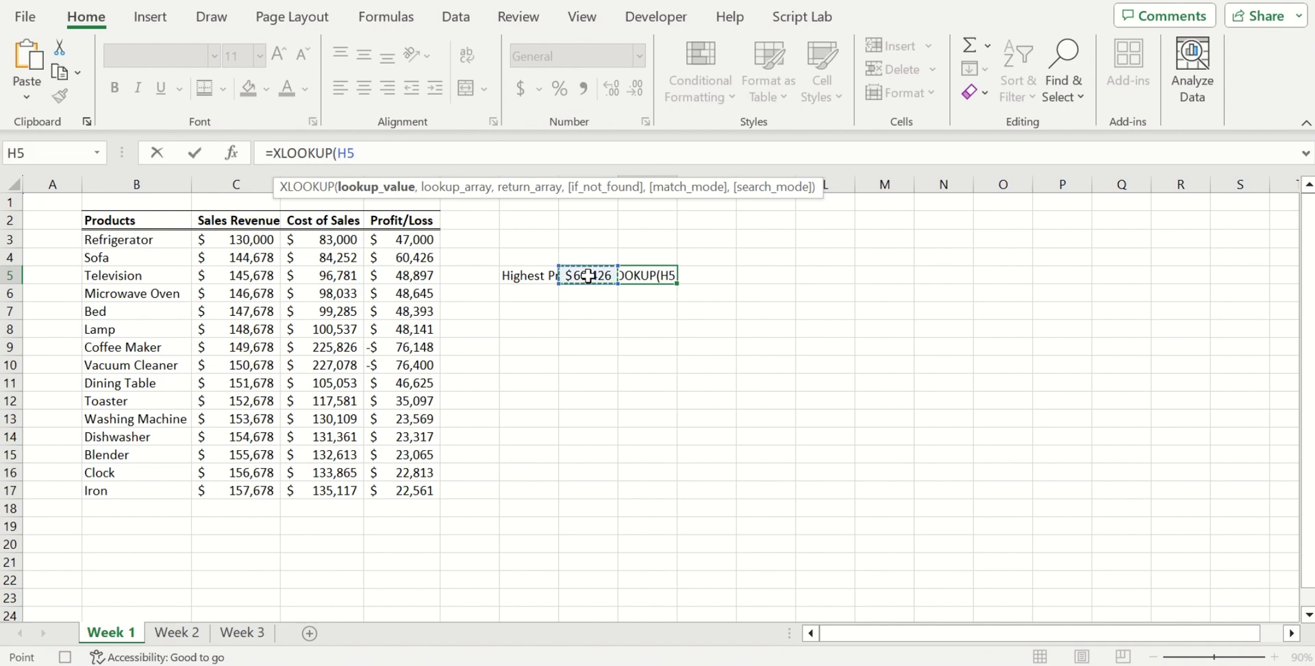
type(",")
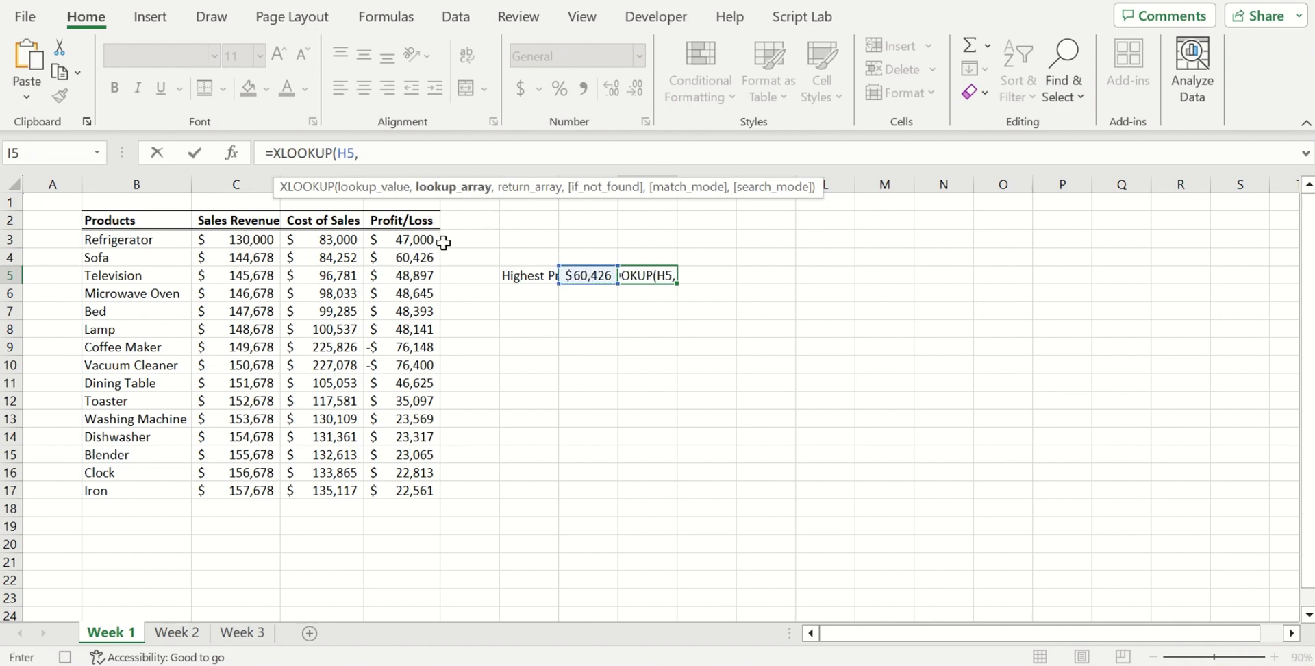
left_click_drag(420, 241, 420, 490)
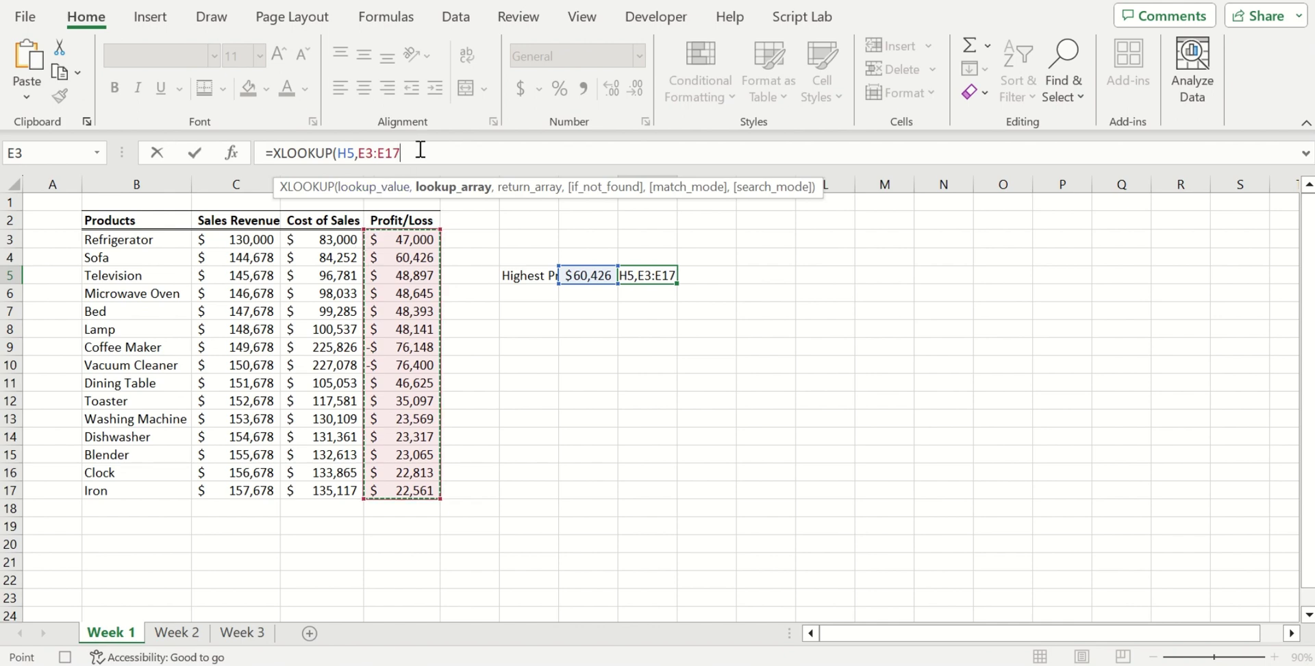
key("BackSpace")
type("00")
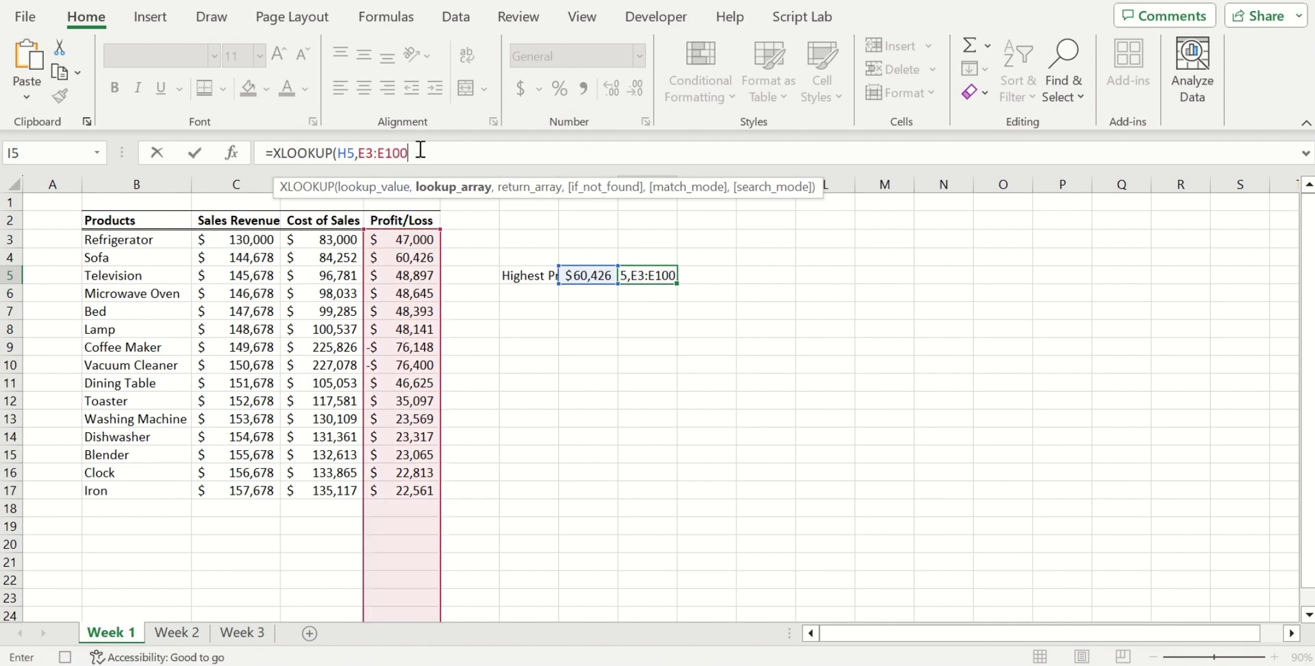
type(",")
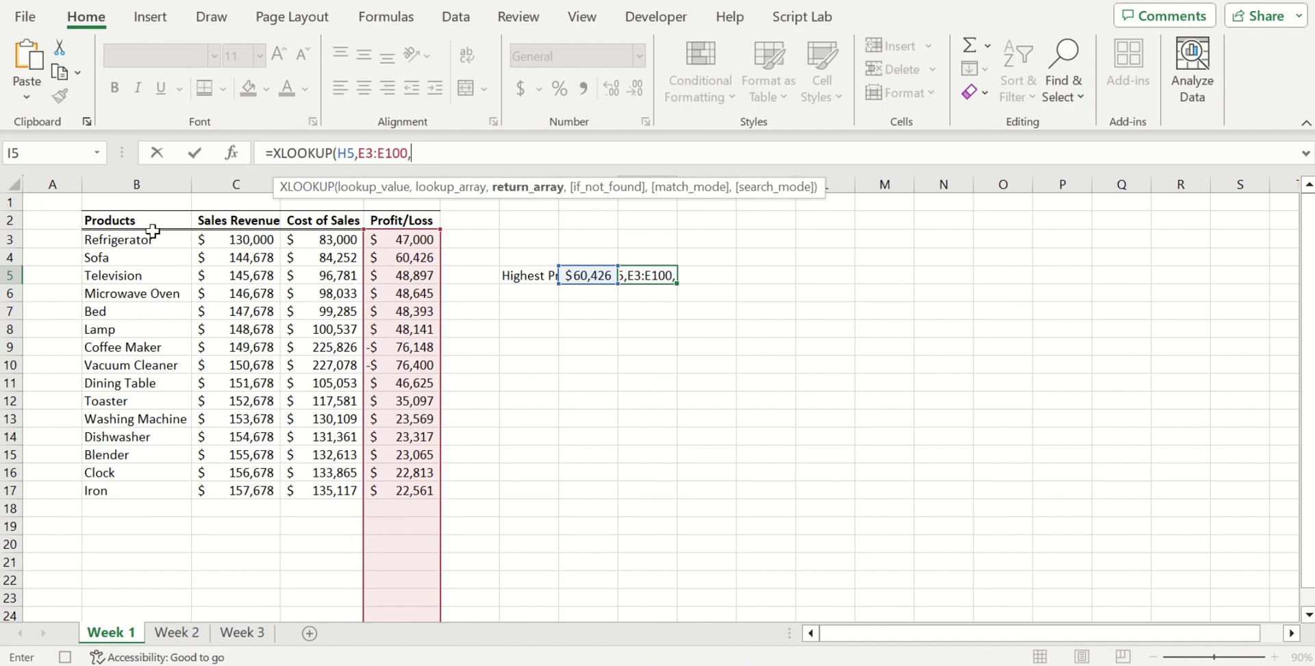
left_click_drag(145, 241, 141, 492)
key("BackSpace")
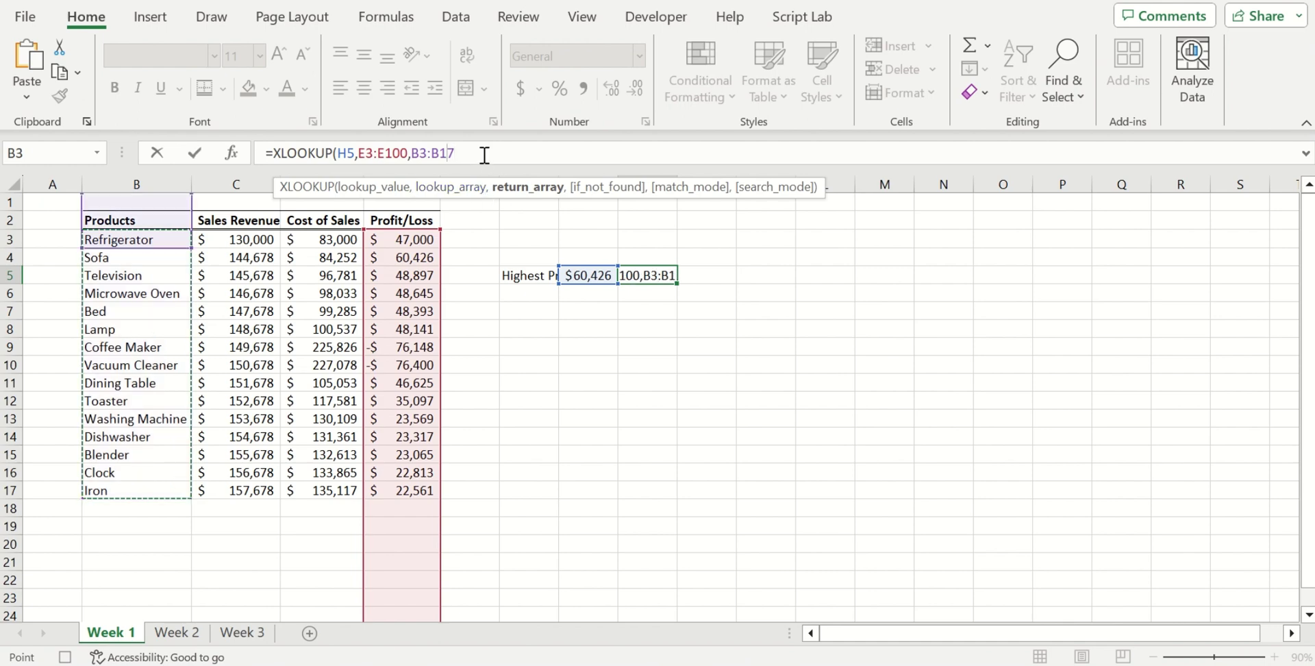
type("00)")
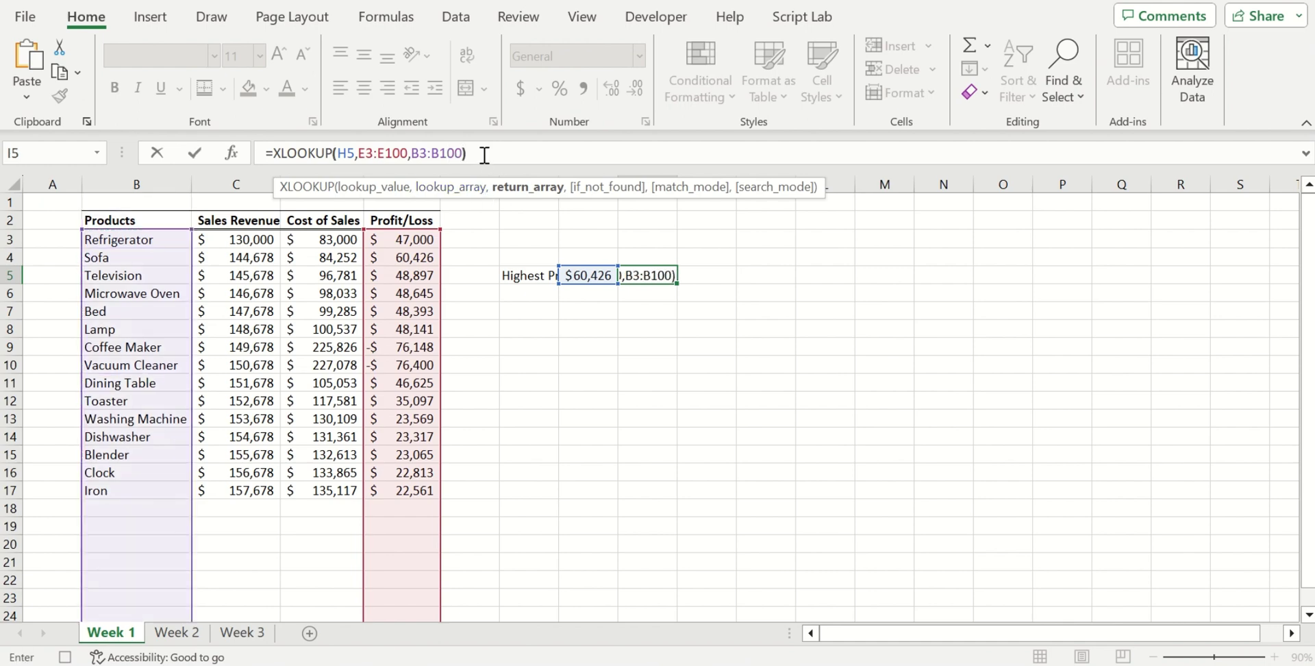
key("Return")
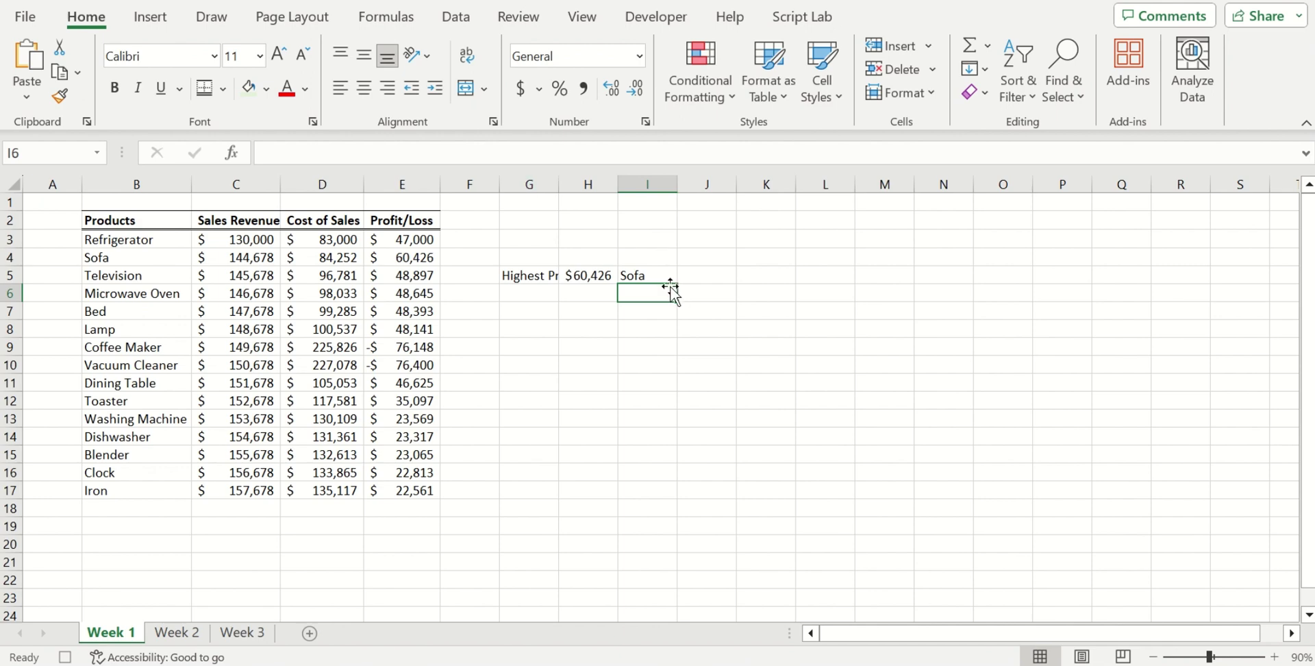
left_click(536, 296)
type("Lo")
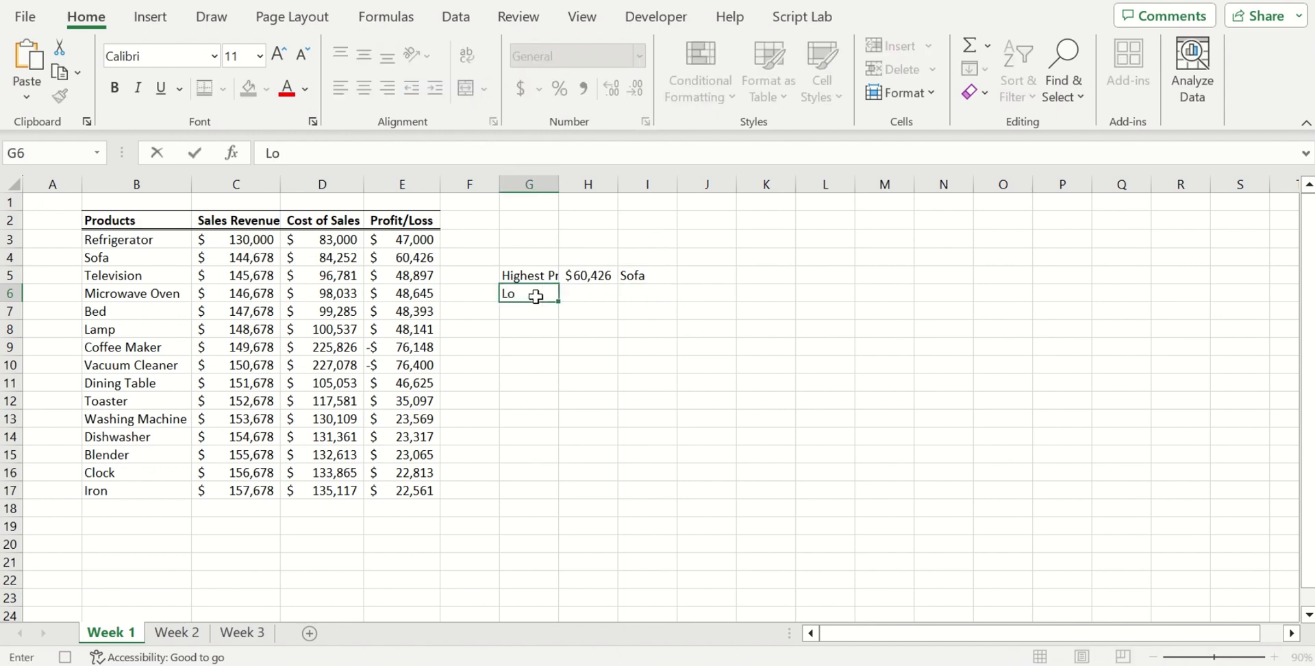
type("west Profit")
key("Tab")
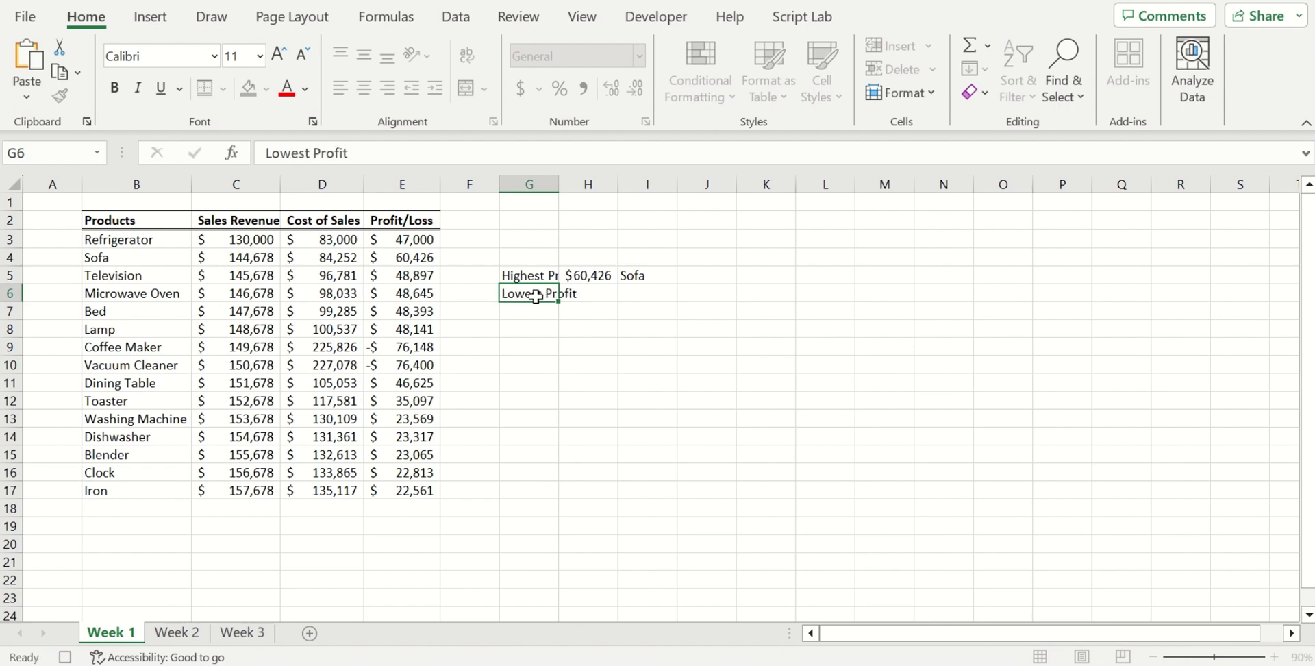
type("=")
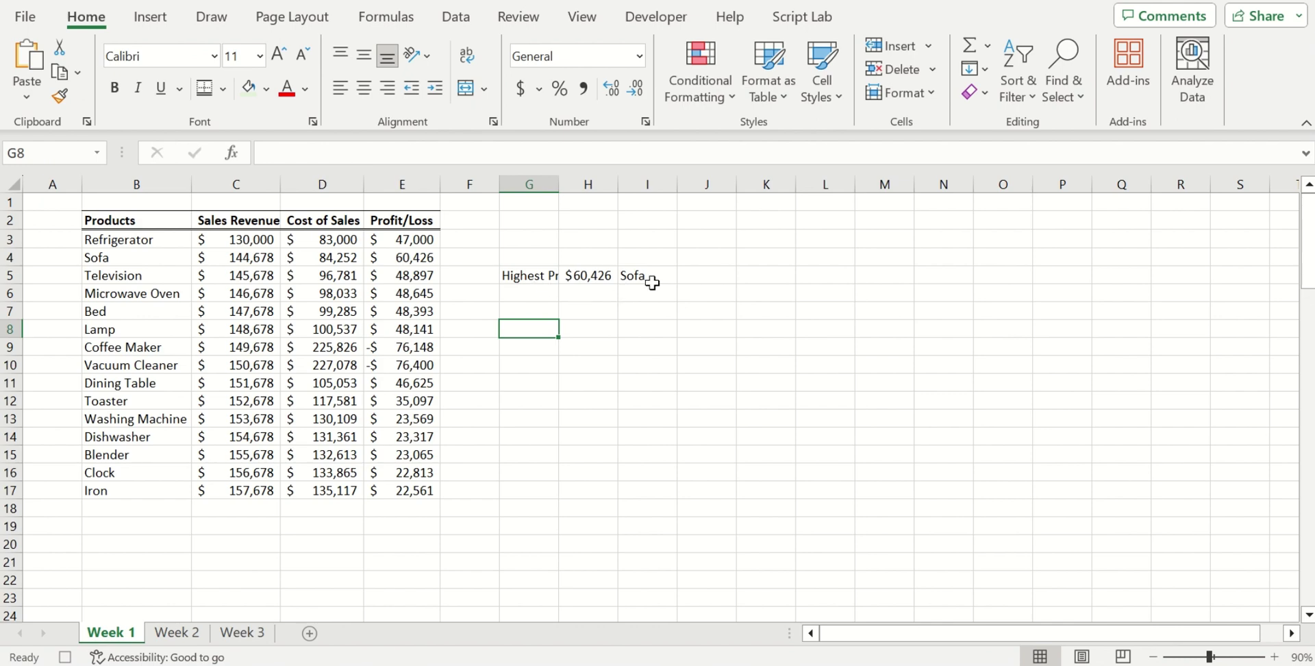
Enter the label "Loewst Profit" in cell G6, below the Highest Profit label
left_click(535, 299)
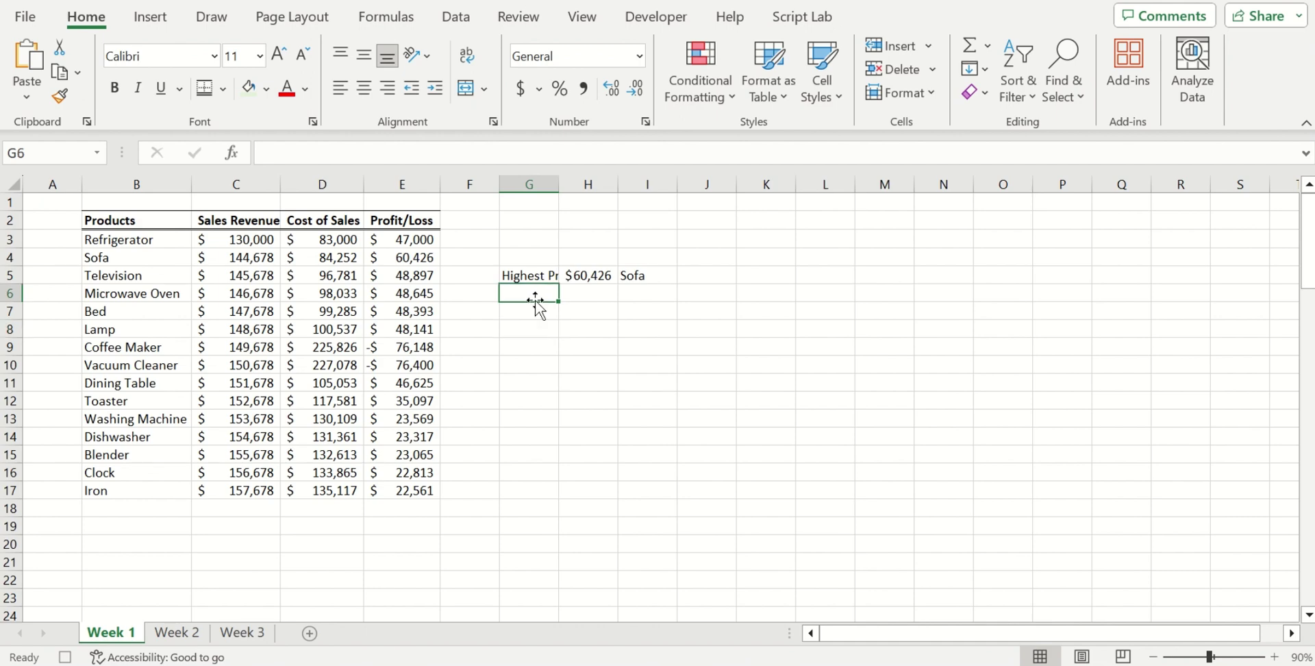
type("Loew")
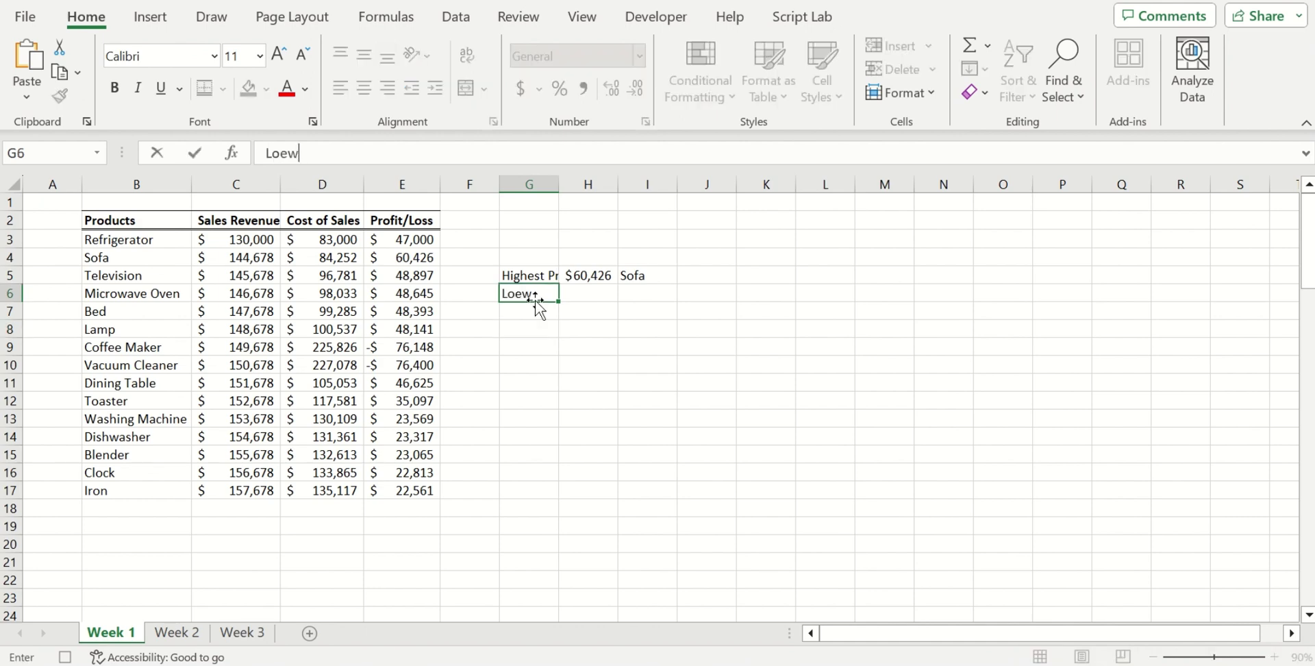
type("st Profit")
key("Tab")
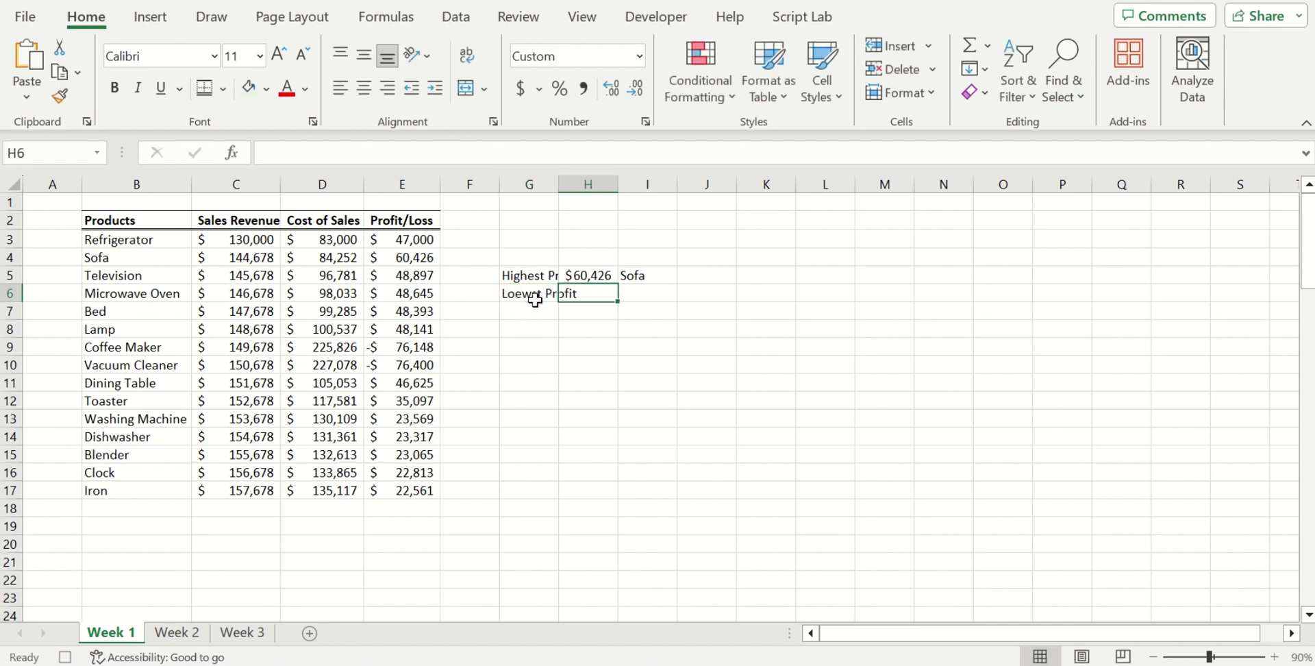
Calculate the lowest profit in cell H6 with the formula =MIN(E3:E100)
type("=min")
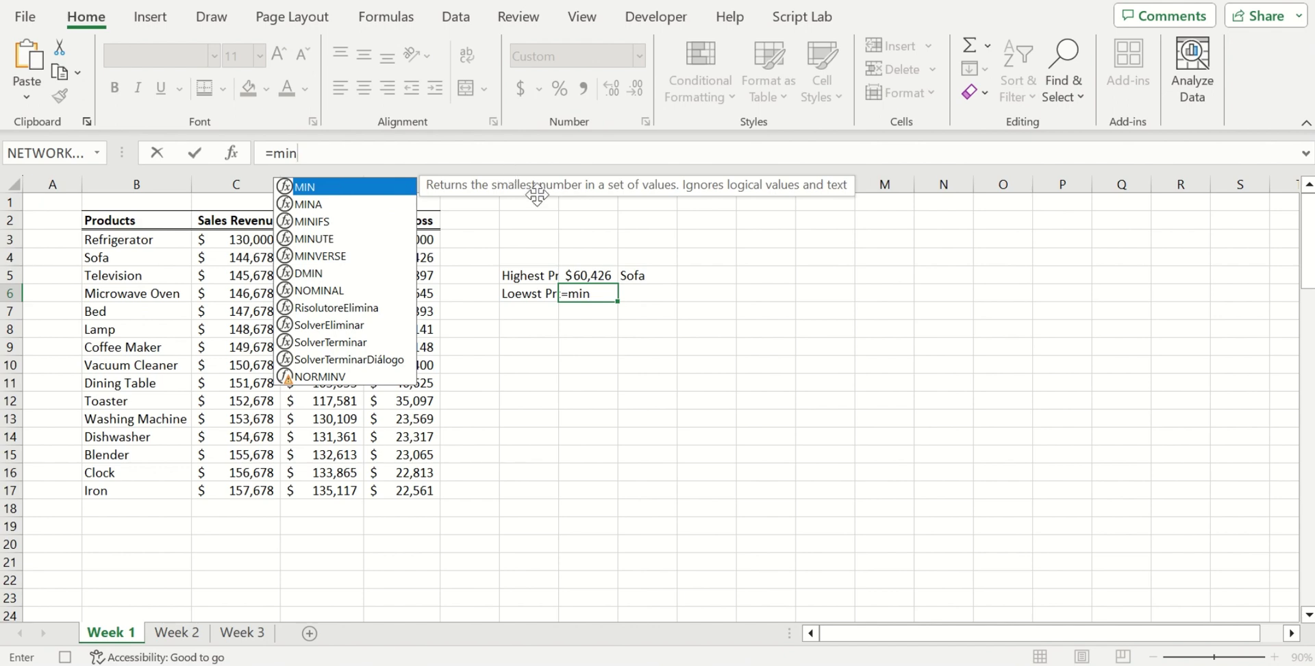
double_click(351, 189)
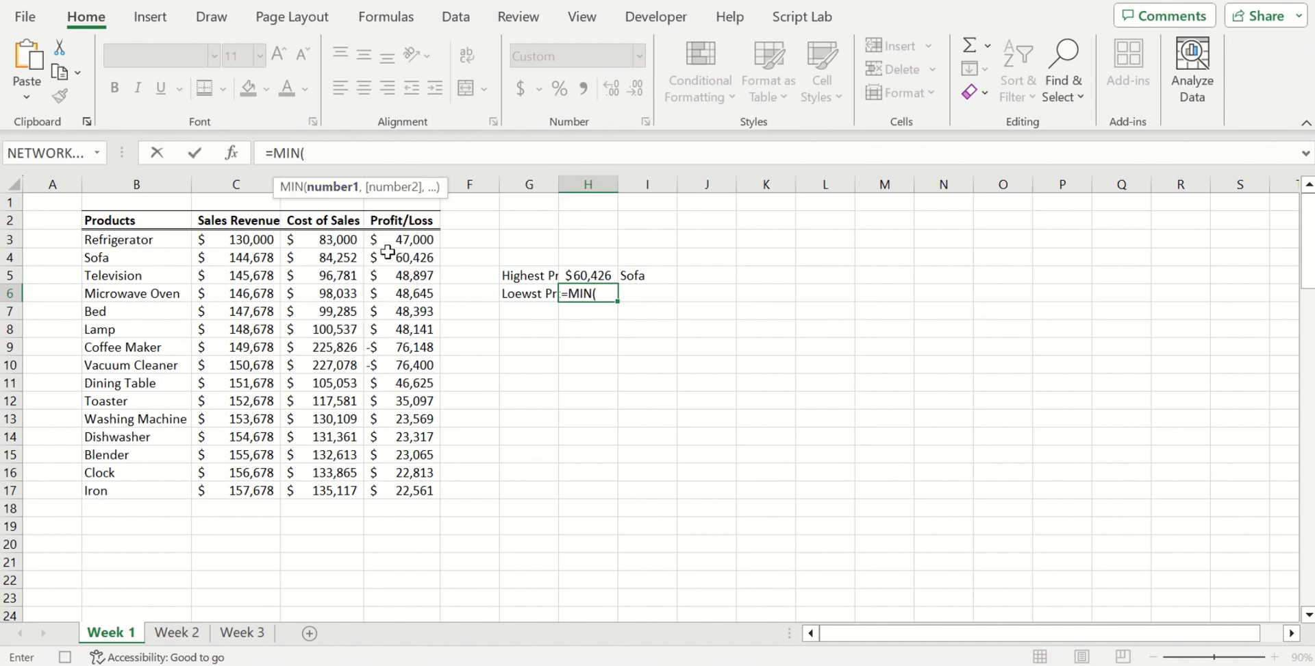
left_click_drag(411, 240, 405, 567)
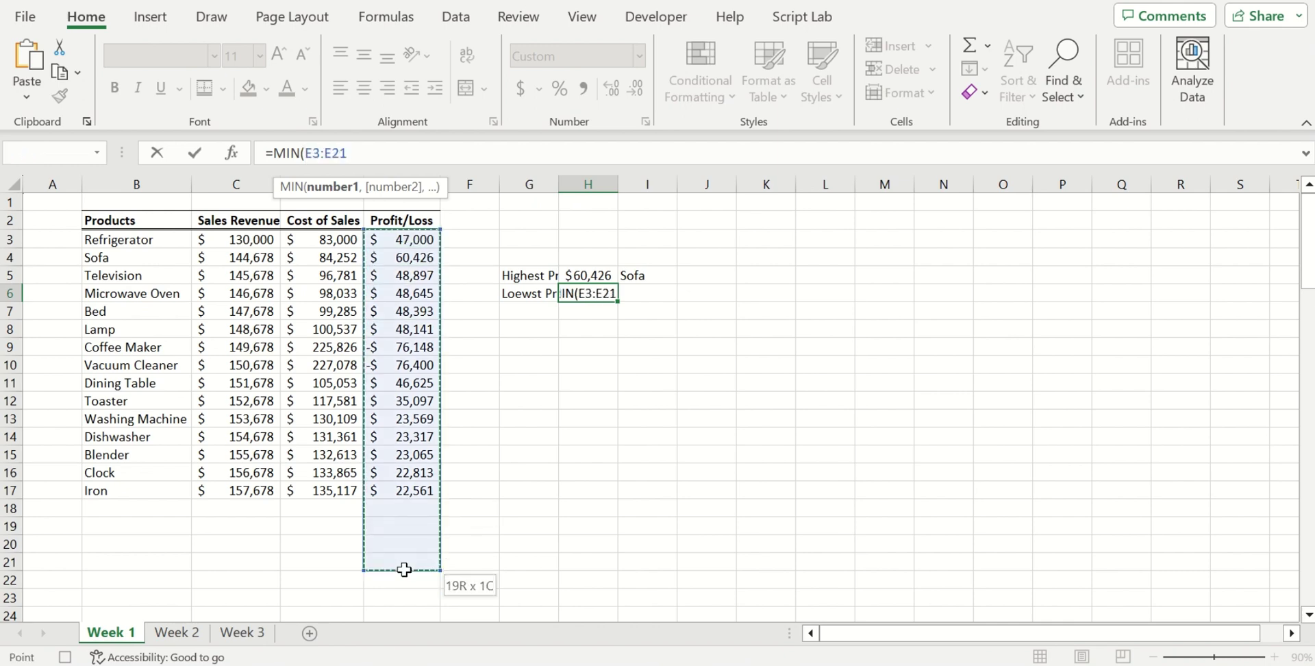
key("BackSpace")
key("BackSpace")
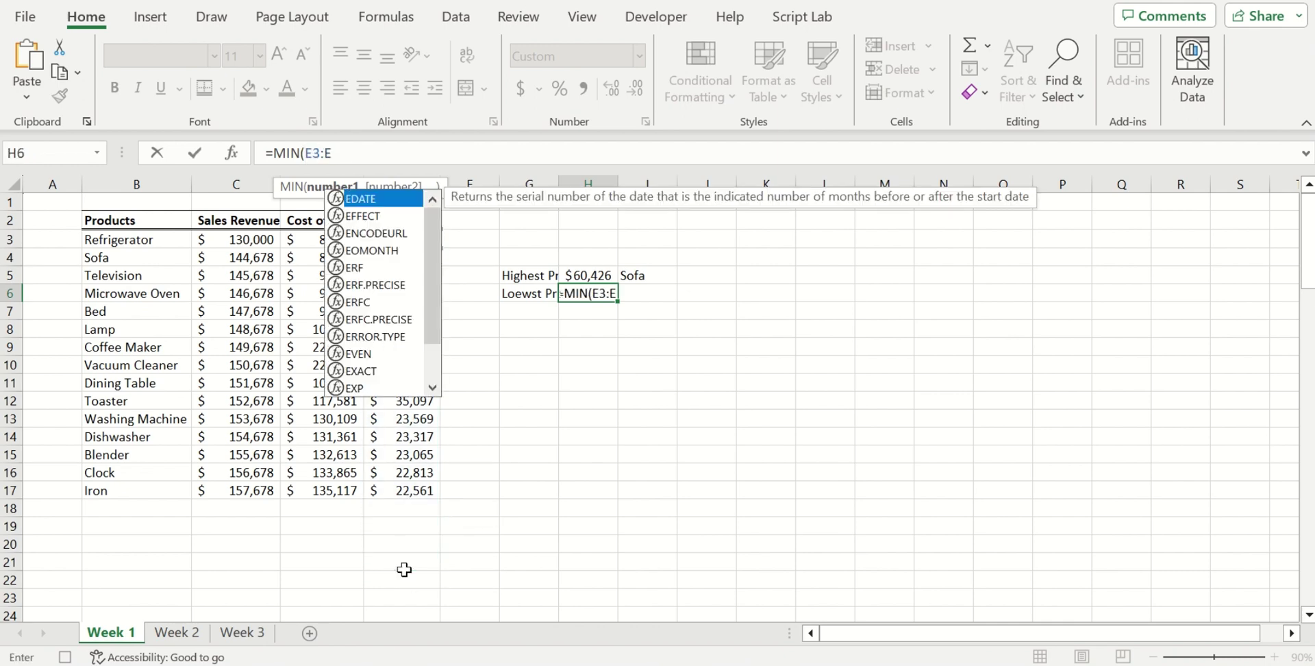
type("100")
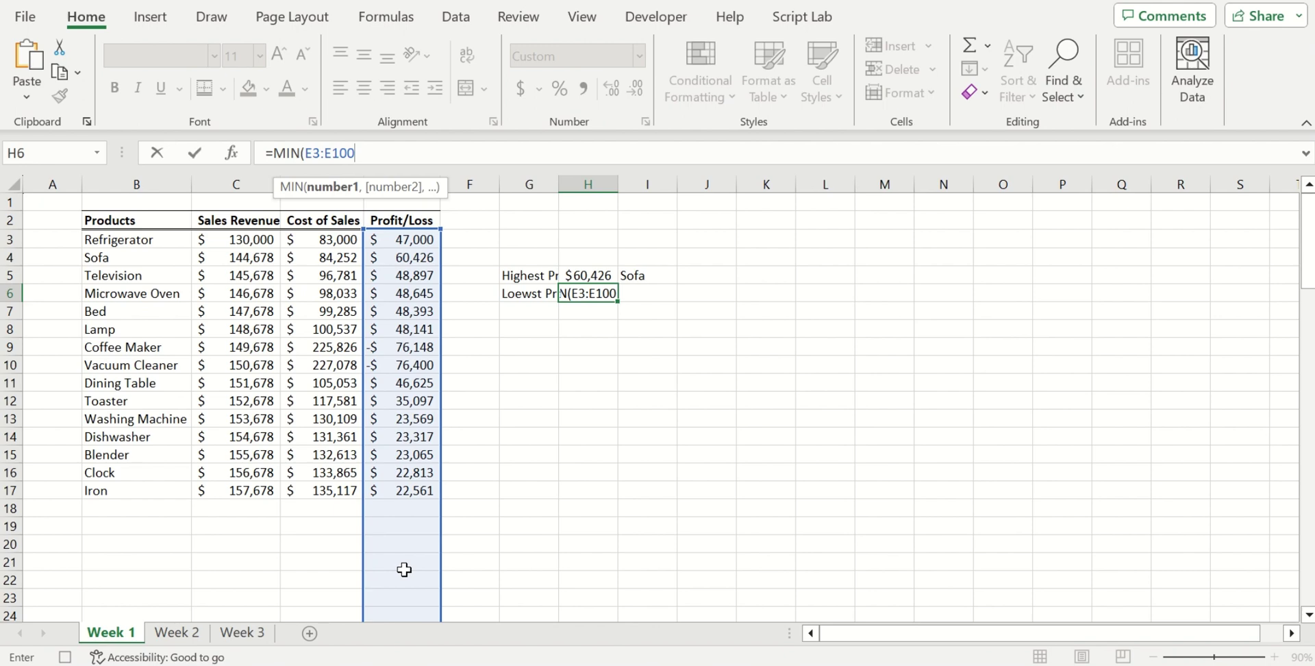
key("Return")
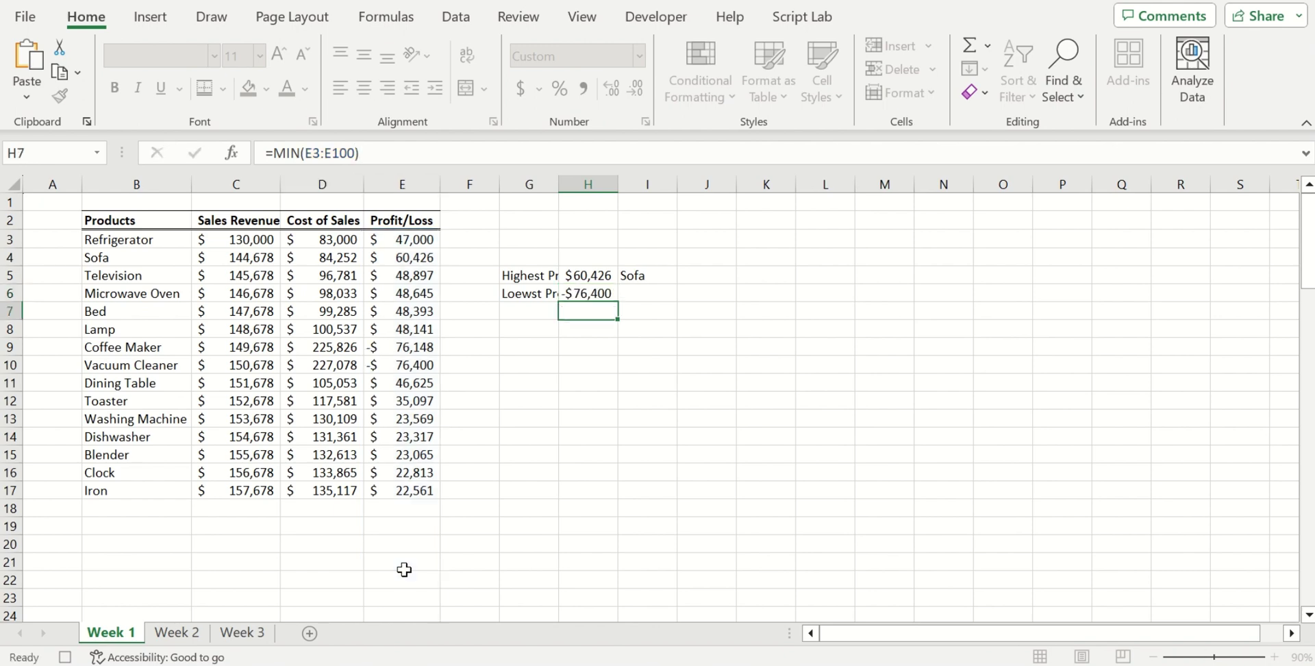
Look up the product with the lowest profit in cell I6 with the formula =XLOOKUP(H6,E3:E100,B3:B100)
key("Up")
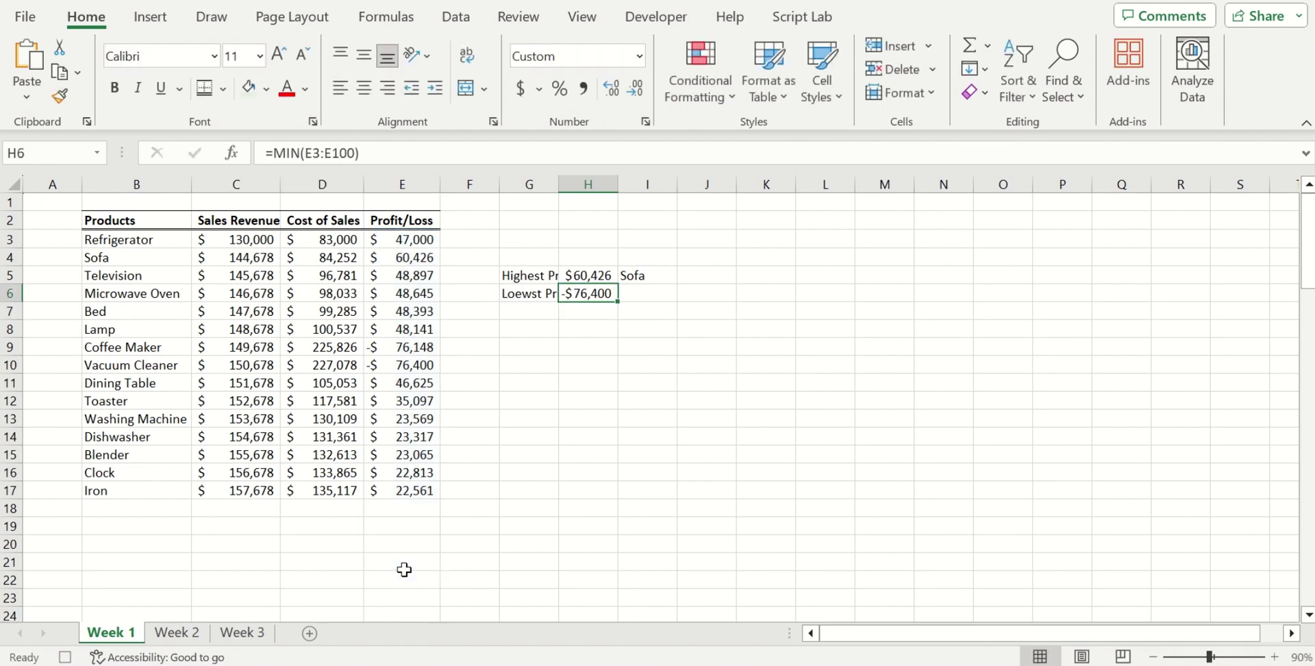
key("Right")
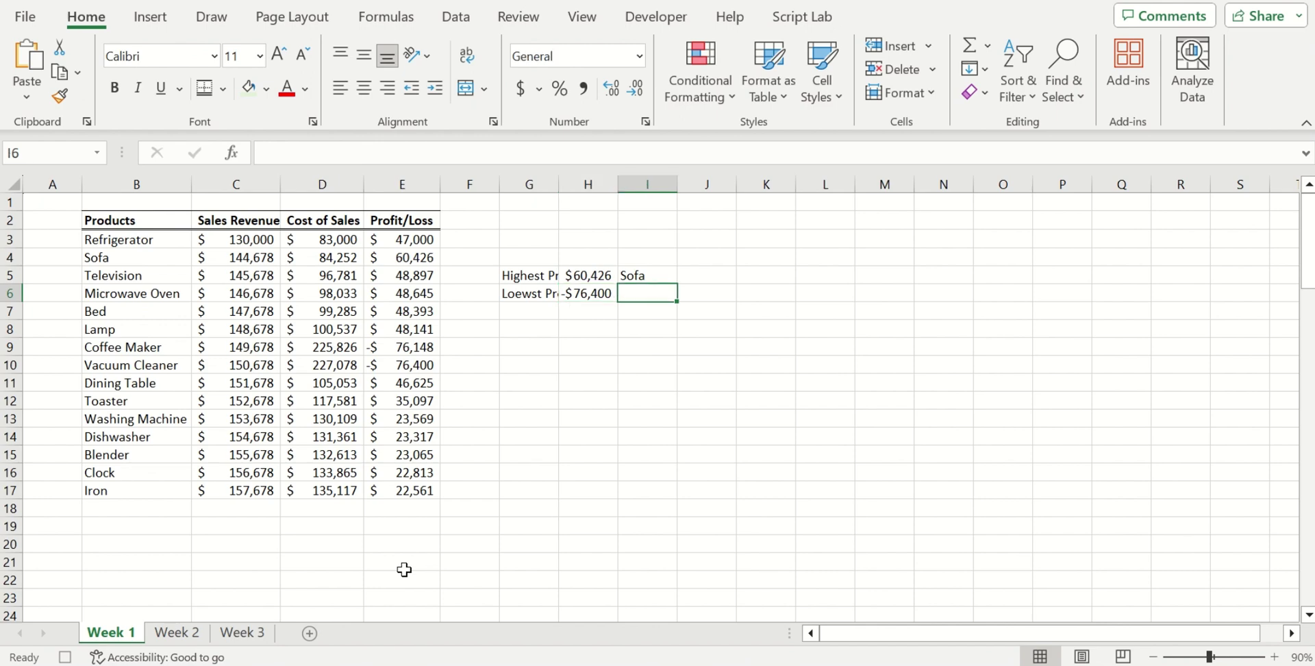
type("=xlo")
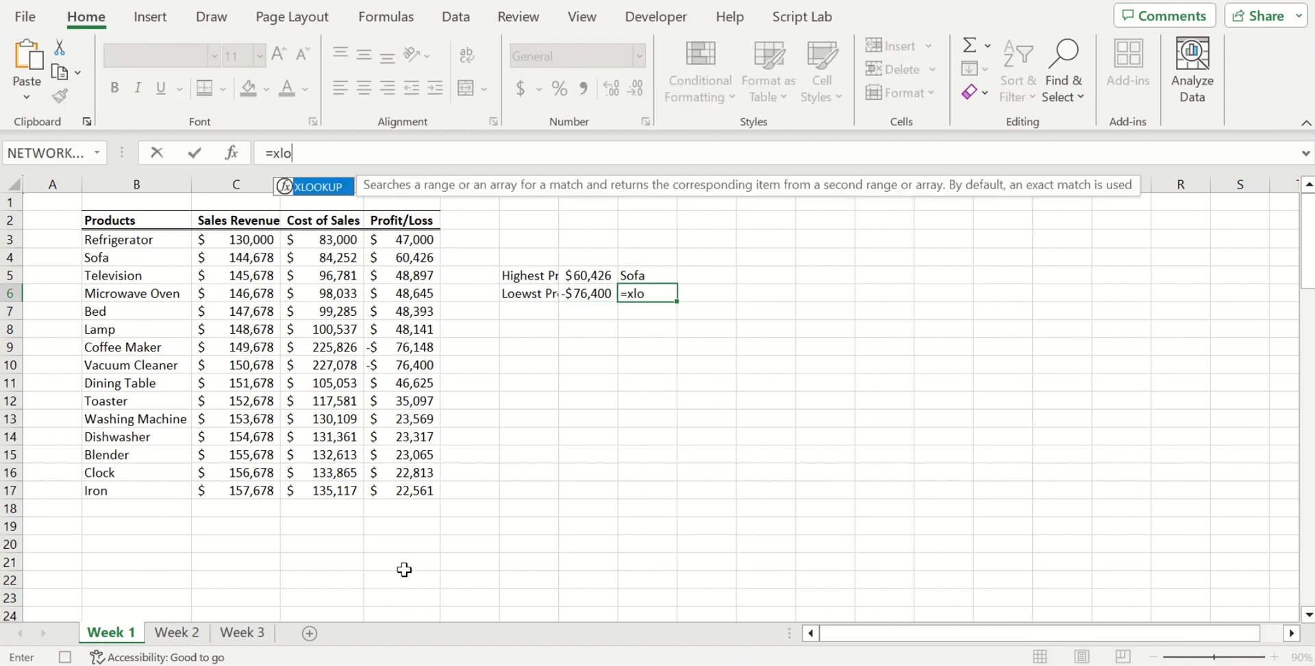
double_click(335, 191)
left_click(602, 295)
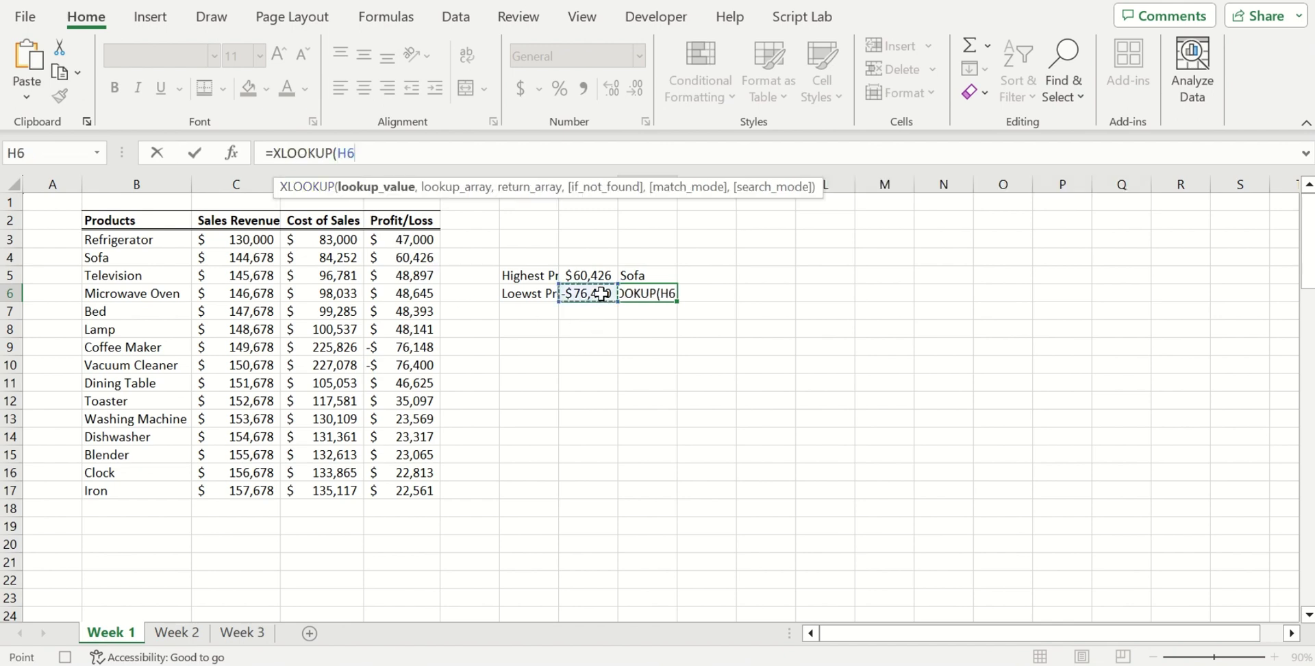
type(",")
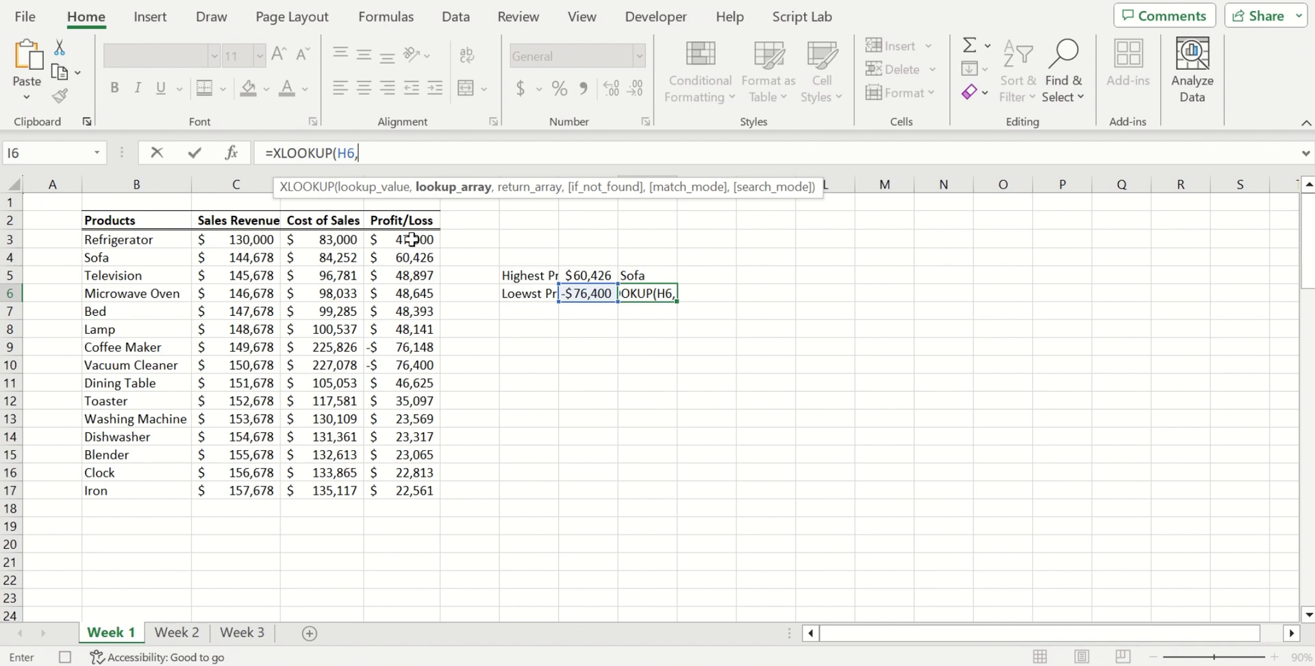
left_click_drag(414, 240, 418, 561)
key("BackSpace")
key("BackSpace")
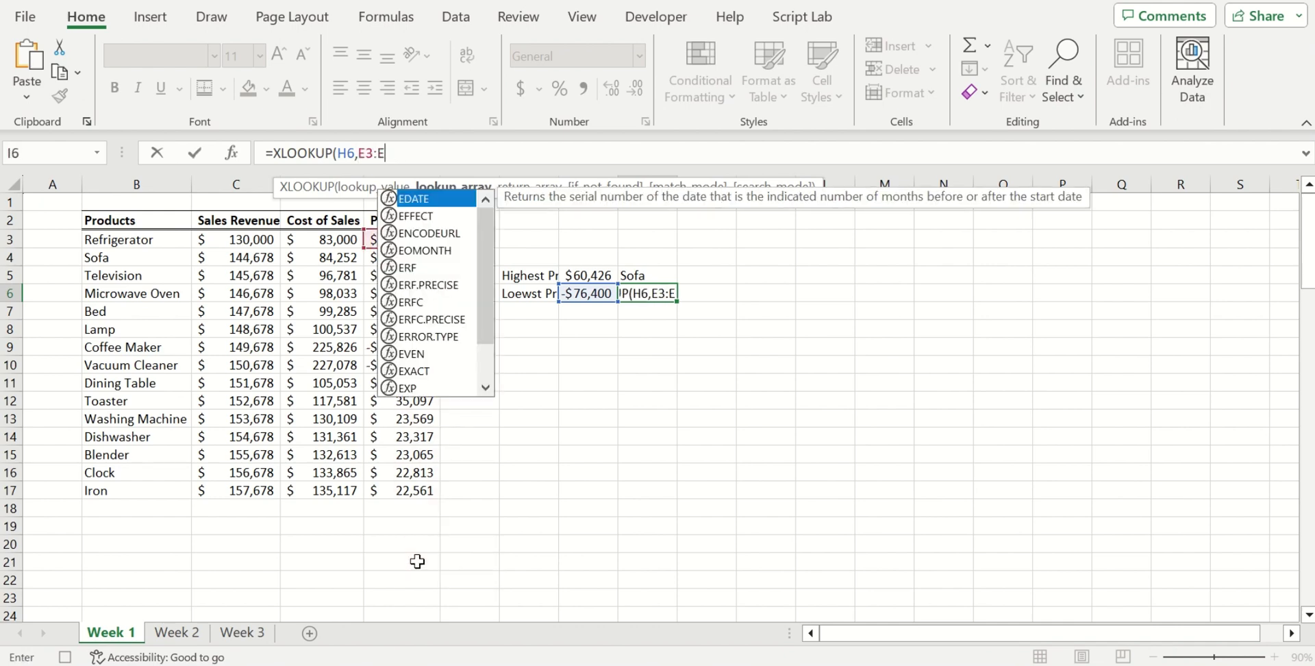
type("100,")
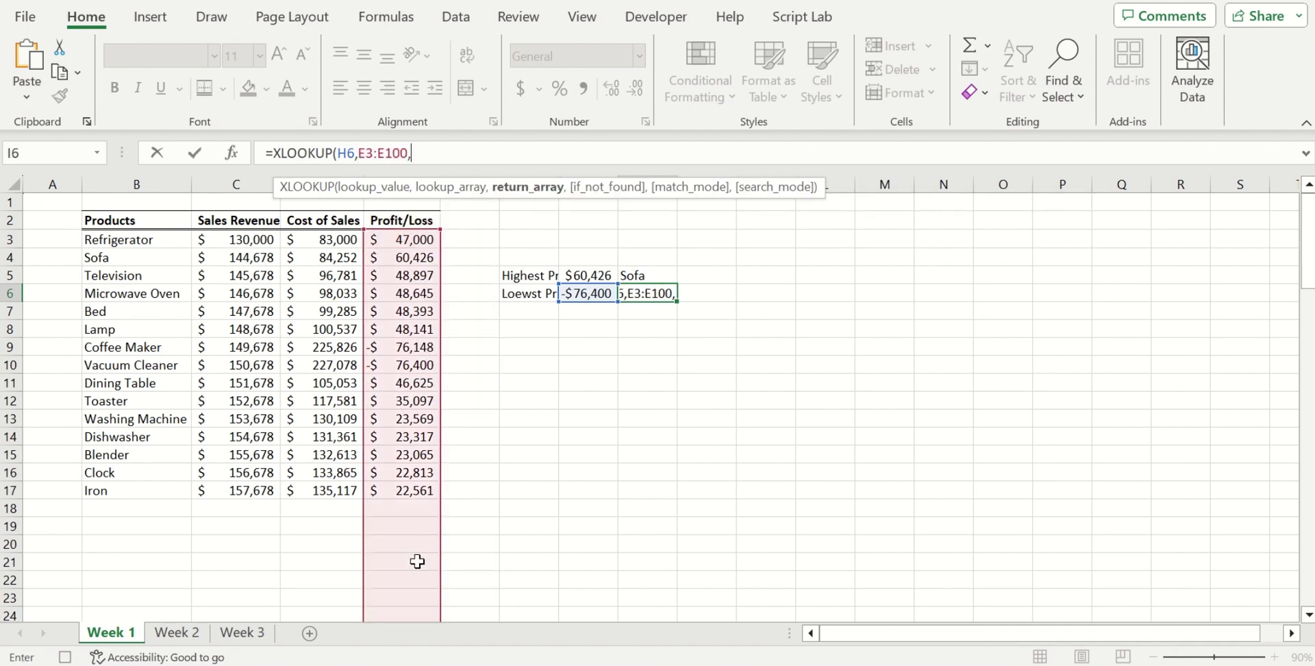
left_click_drag(153, 242, 156, 594)
key("BackSpace")
key("BackSpace")
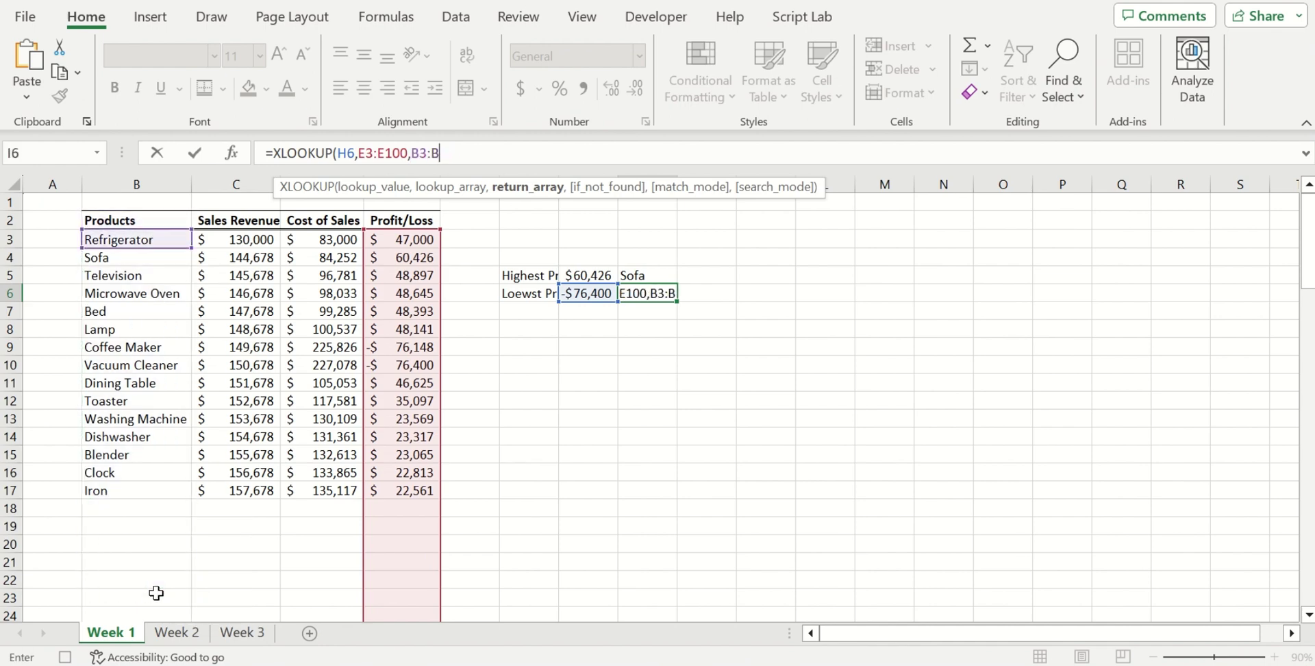
type("100")
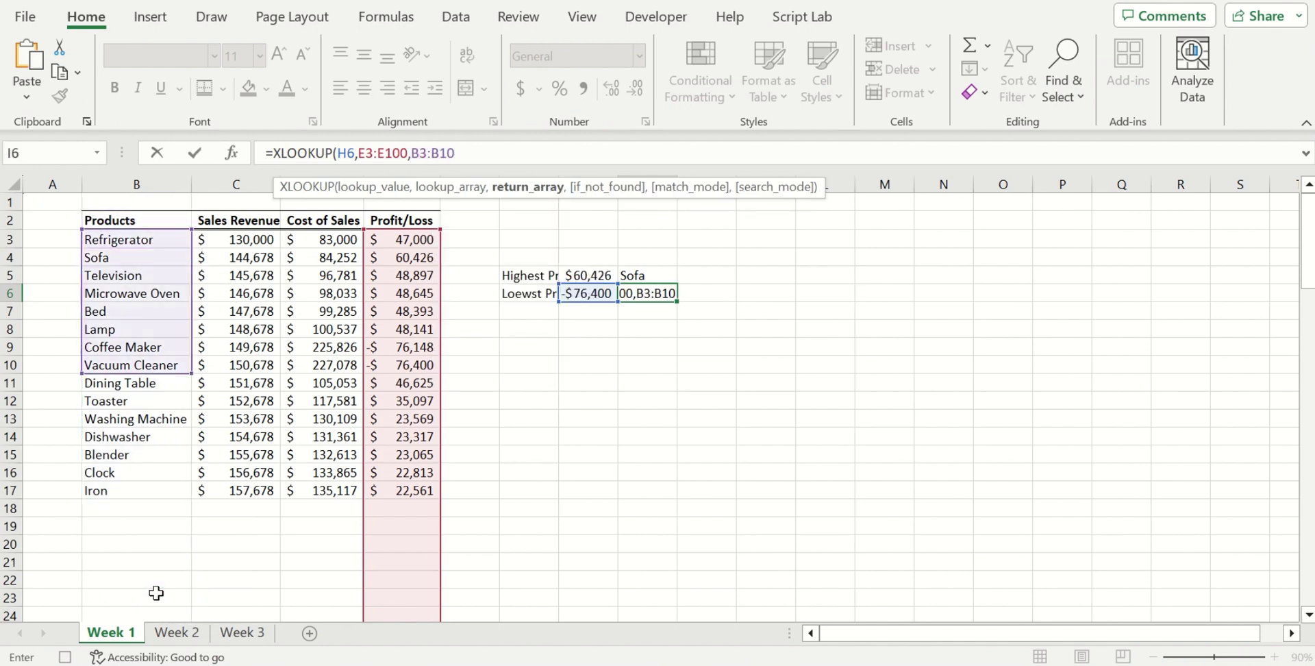
key("Return")
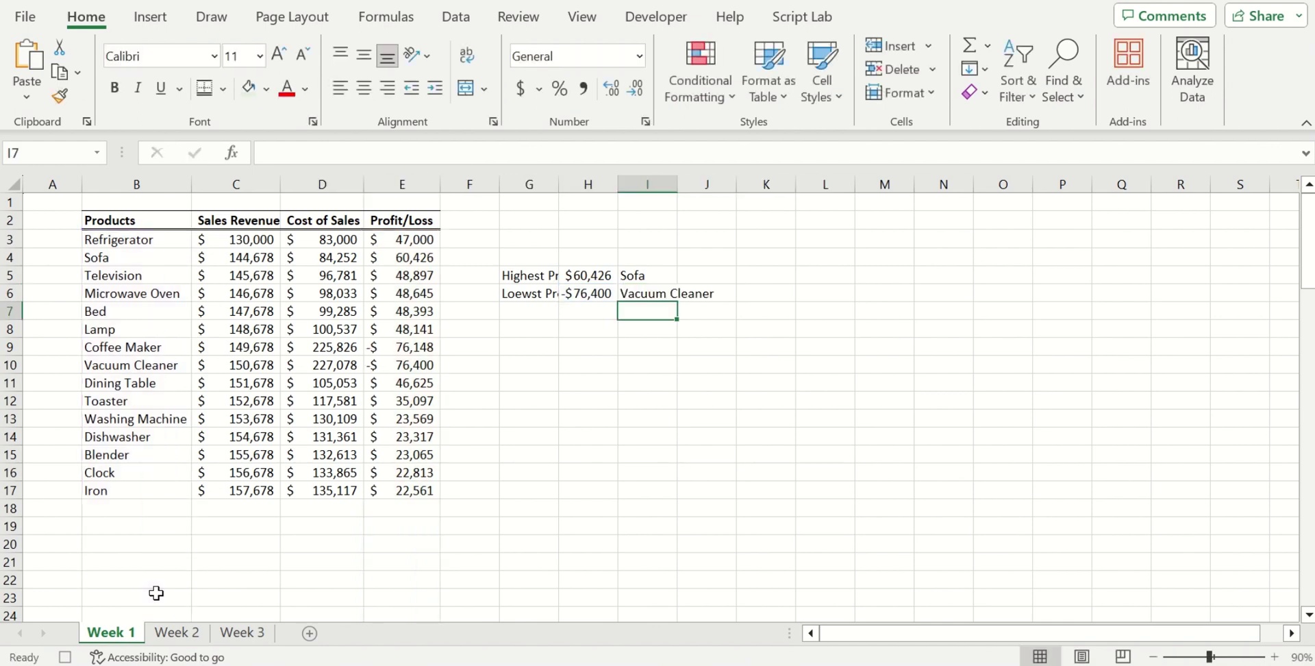
AutoFit the widths of columns G to I to the profit summary in G5:I6
left_click_drag(531, 273, 666, 289)
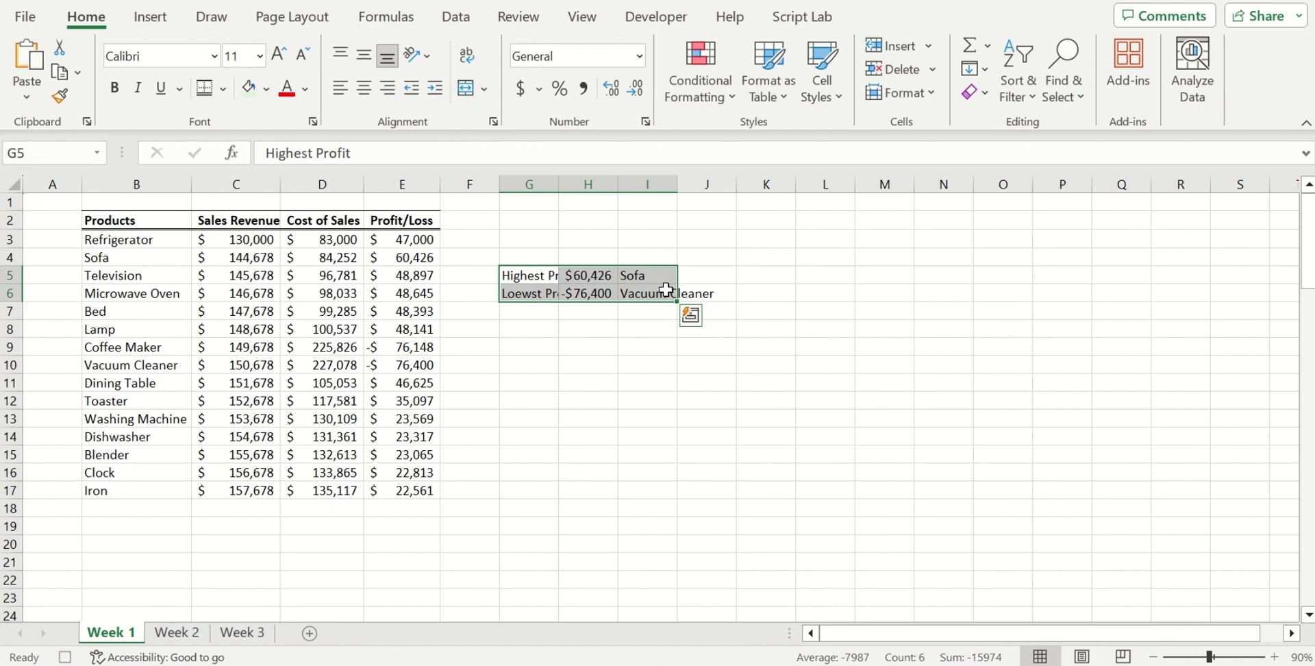
key("alt")
key("h")
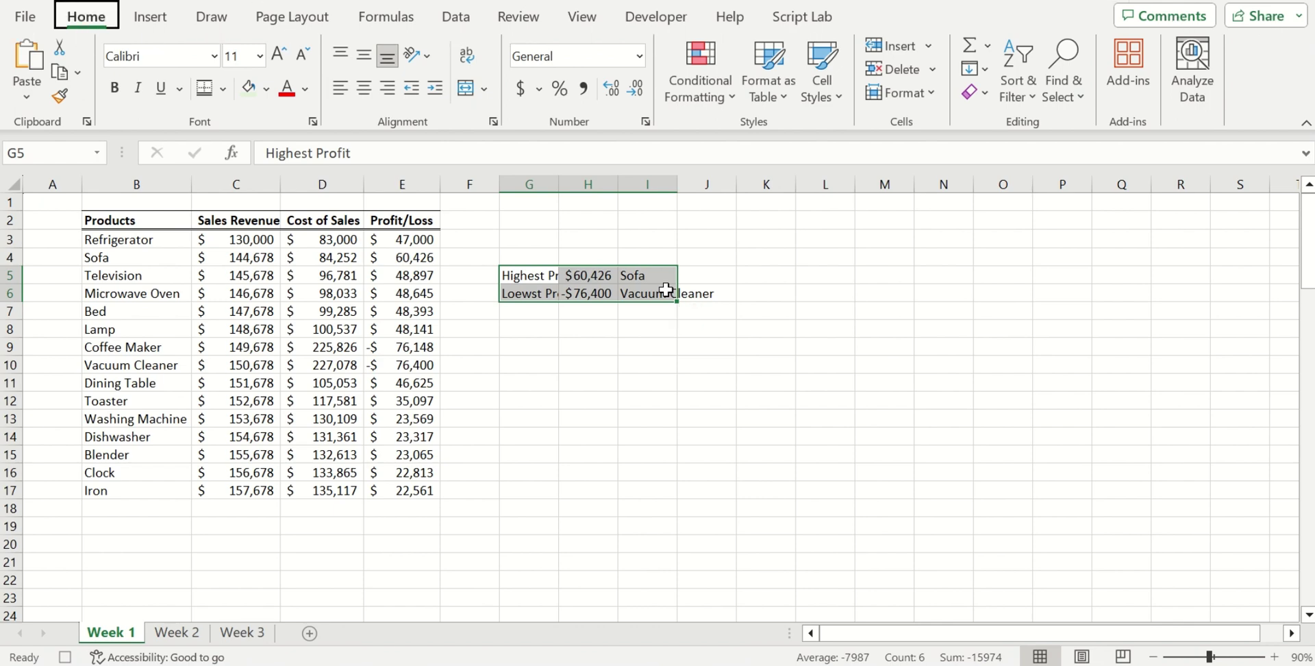
key("o")
key("i")
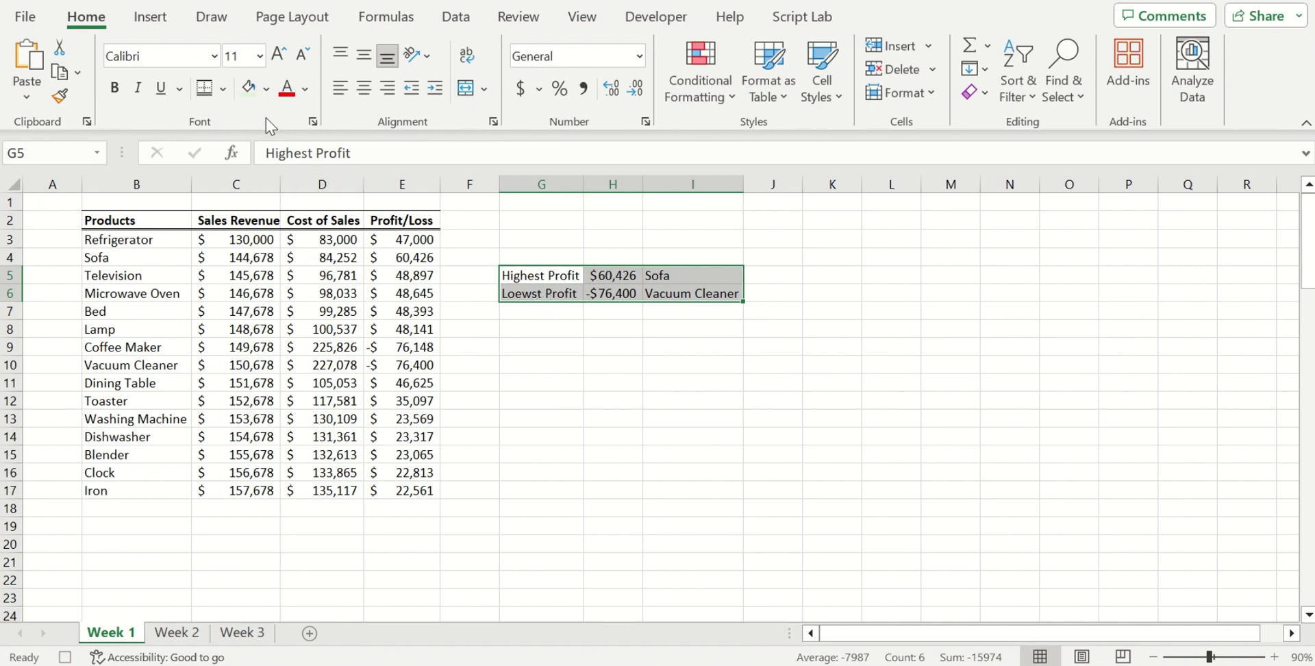
Fill the profit summary G5:I6 with the lightest green theme color and make the product names in I5:I6 bold
left_click(265, 89)
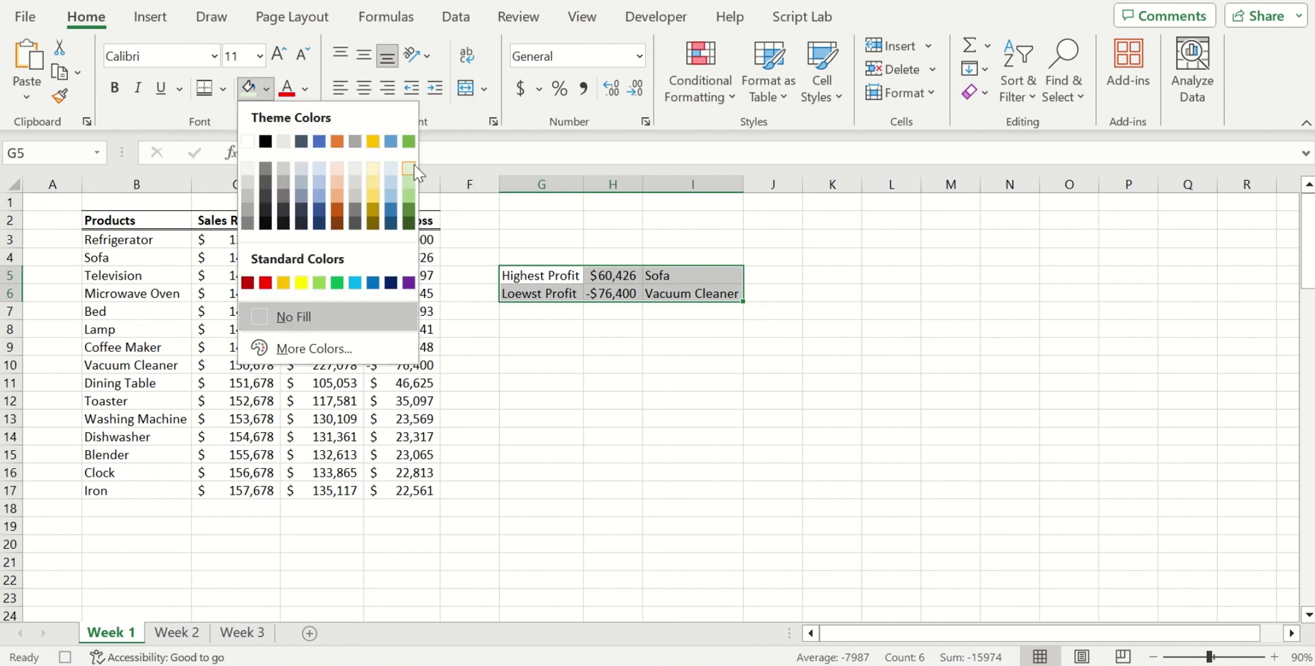
left_click(409, 169)
left_click_drag(693, 276, 690, 294)
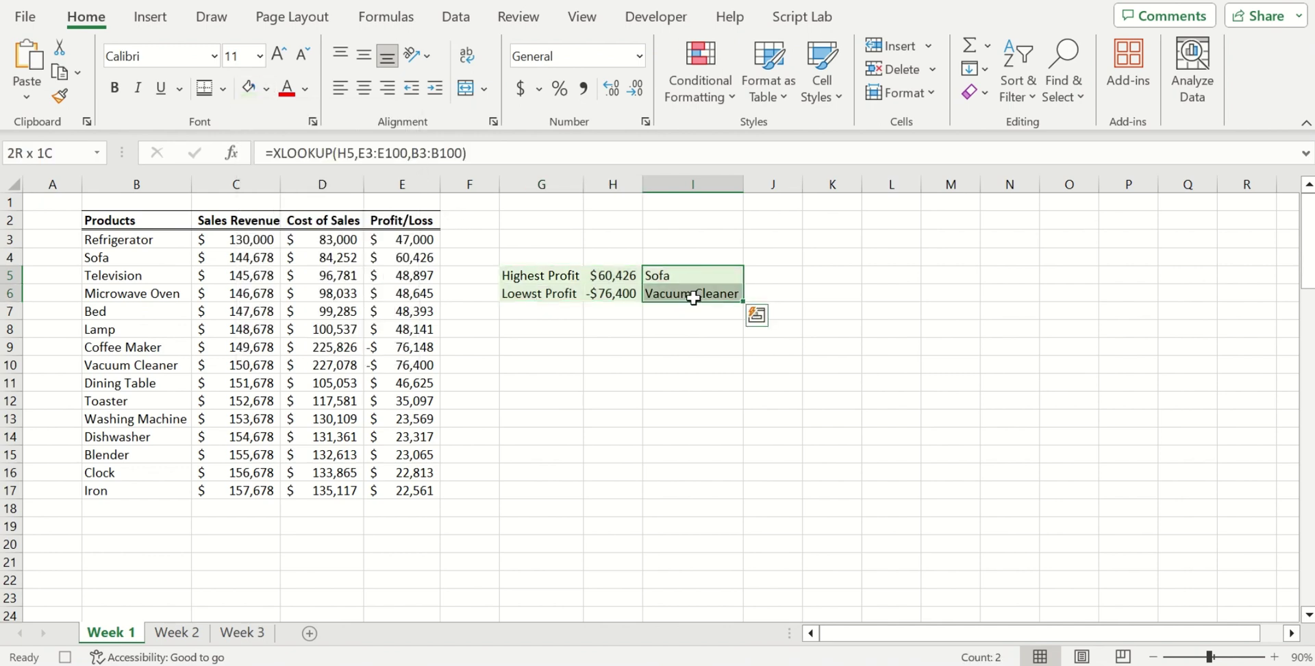
key("ctrl+b")
left_click(652, 404)
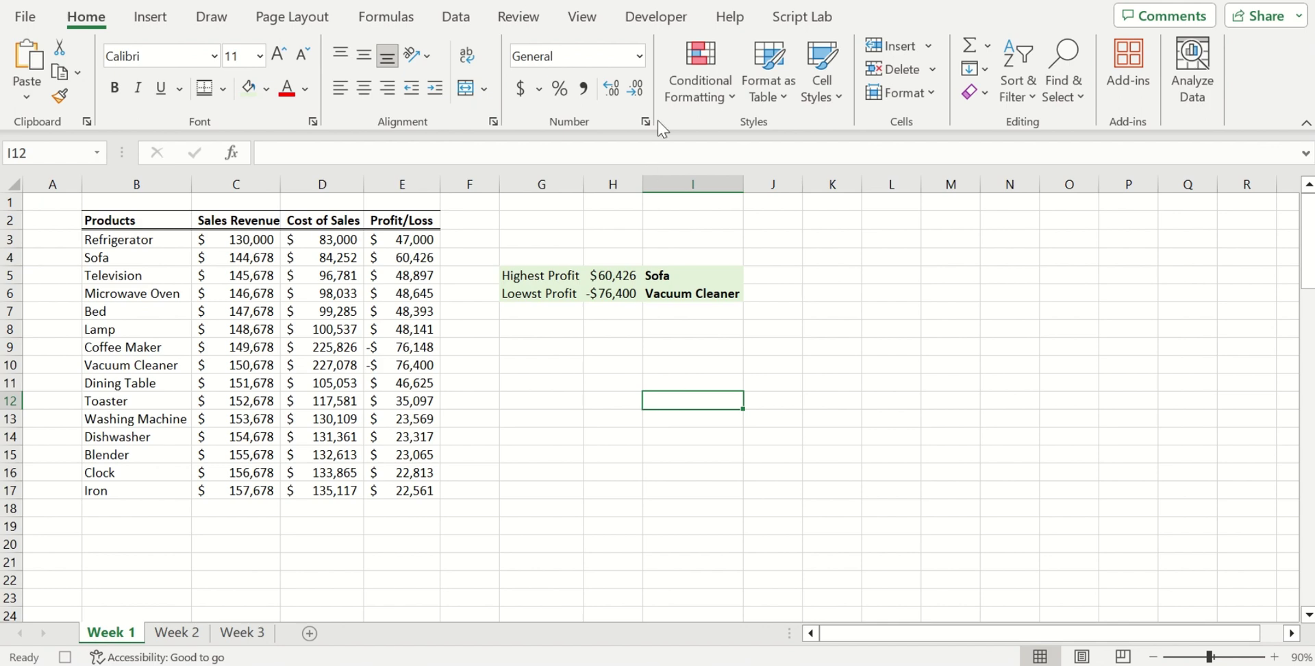
Stop recording the Profit_Analysis macro
left_click(656, 20)
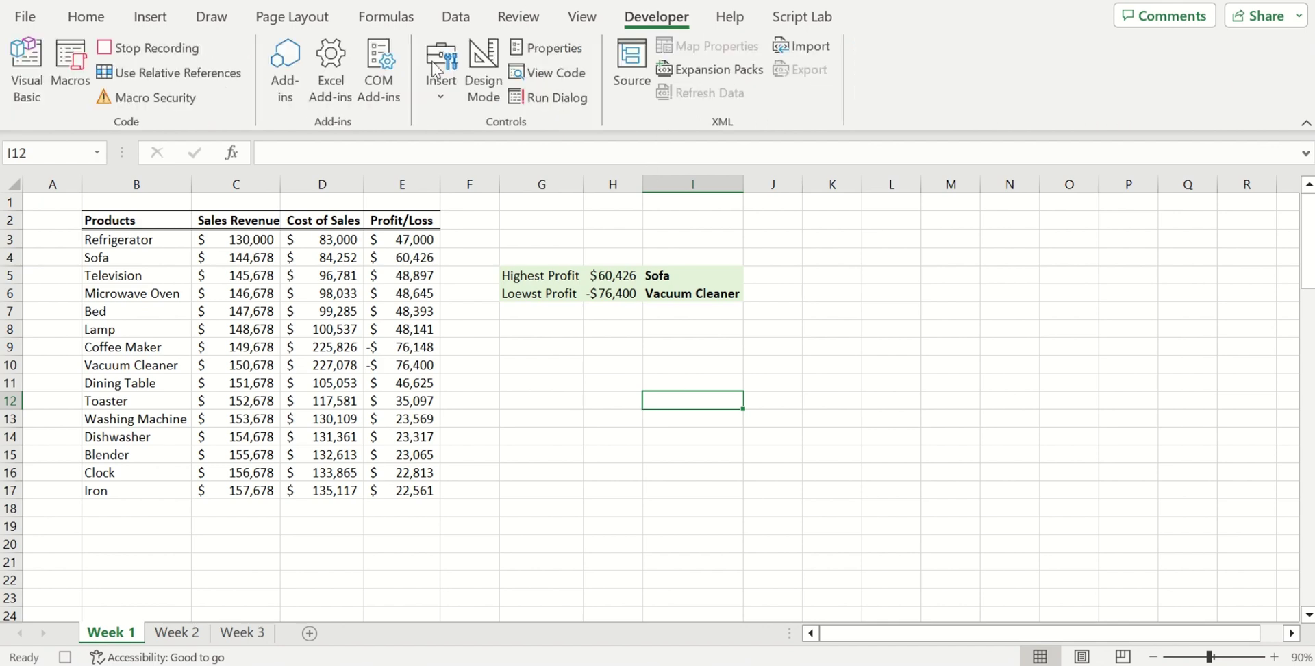
left_click(166, 50)
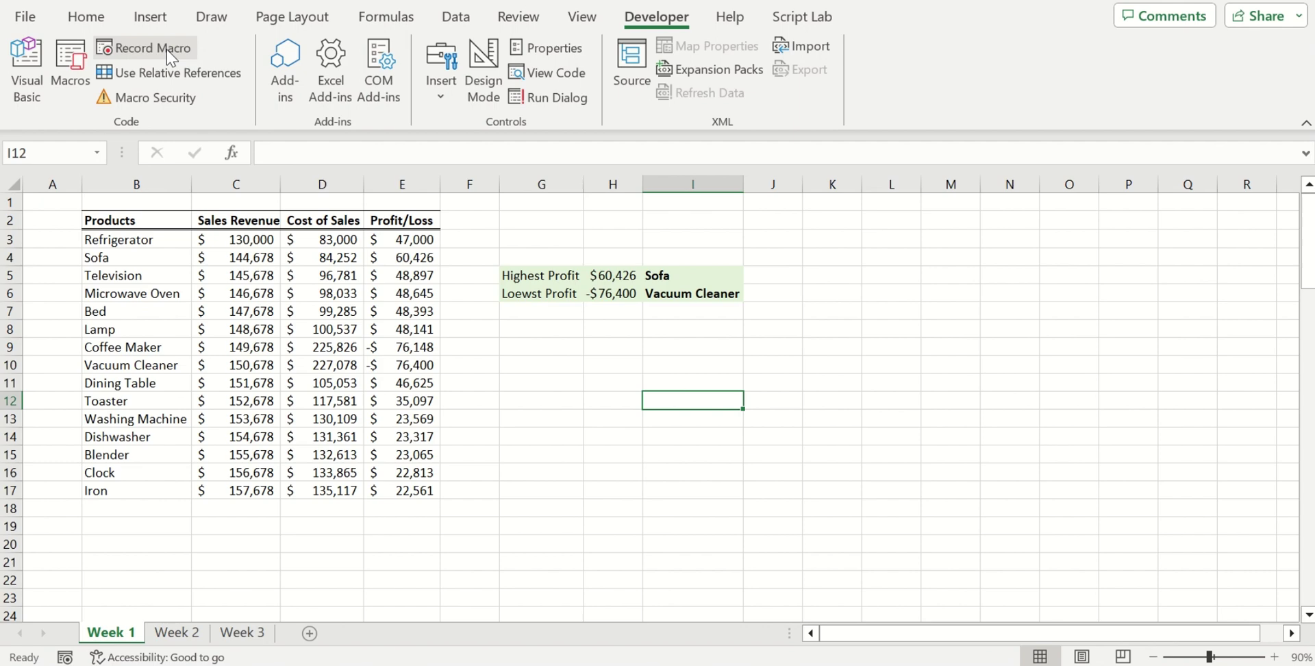
left_click(274, 547)
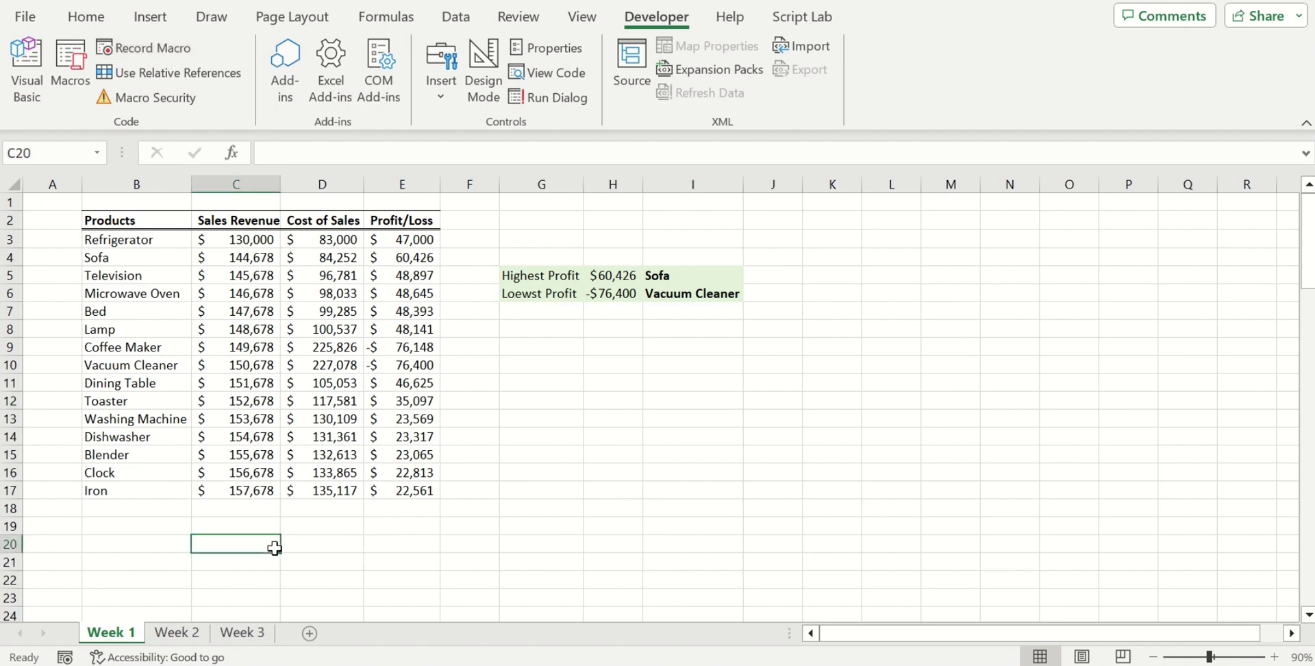
Run the PERSONAL.XLSB!Profit_Analysis macro on the Week 2 sheet
left_click(181, 640)
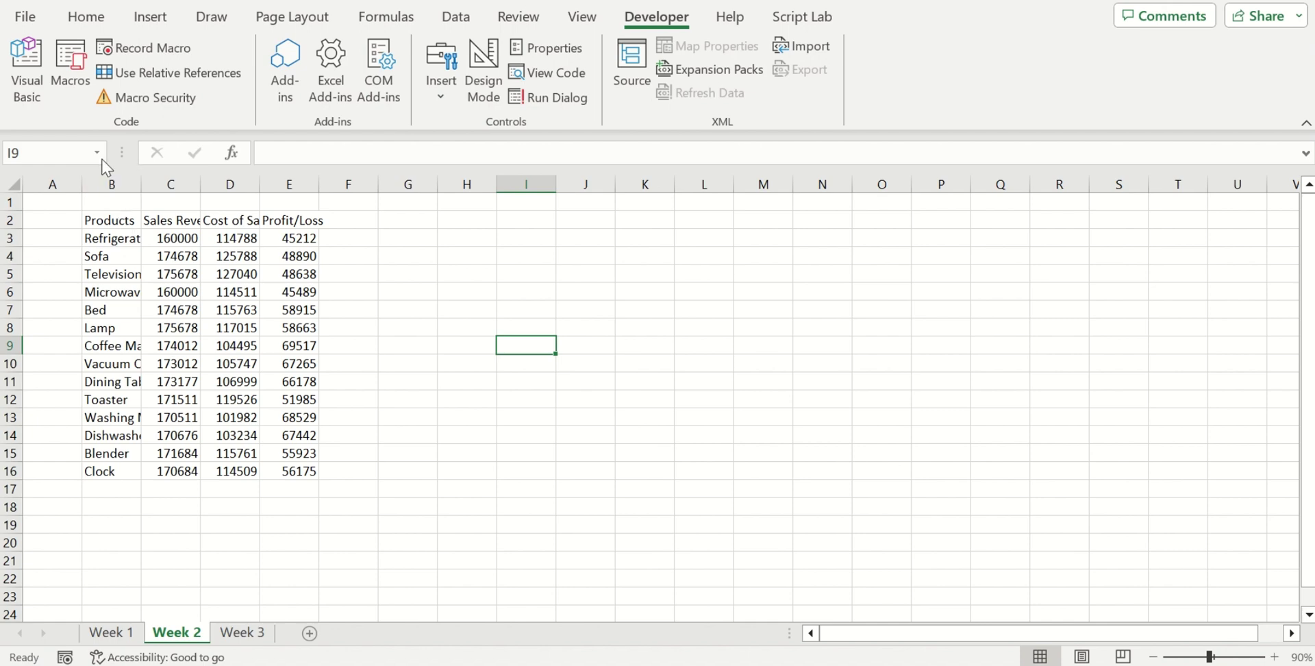
left_click(83, 79)
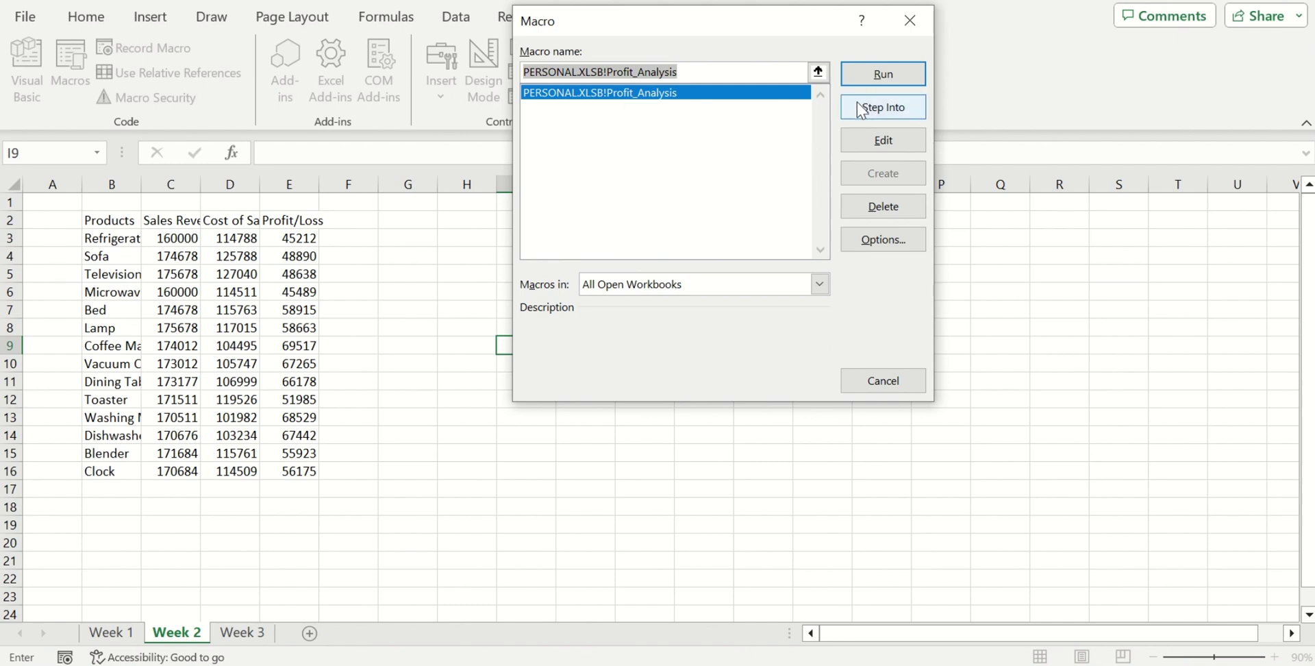
left_click(883, 76)
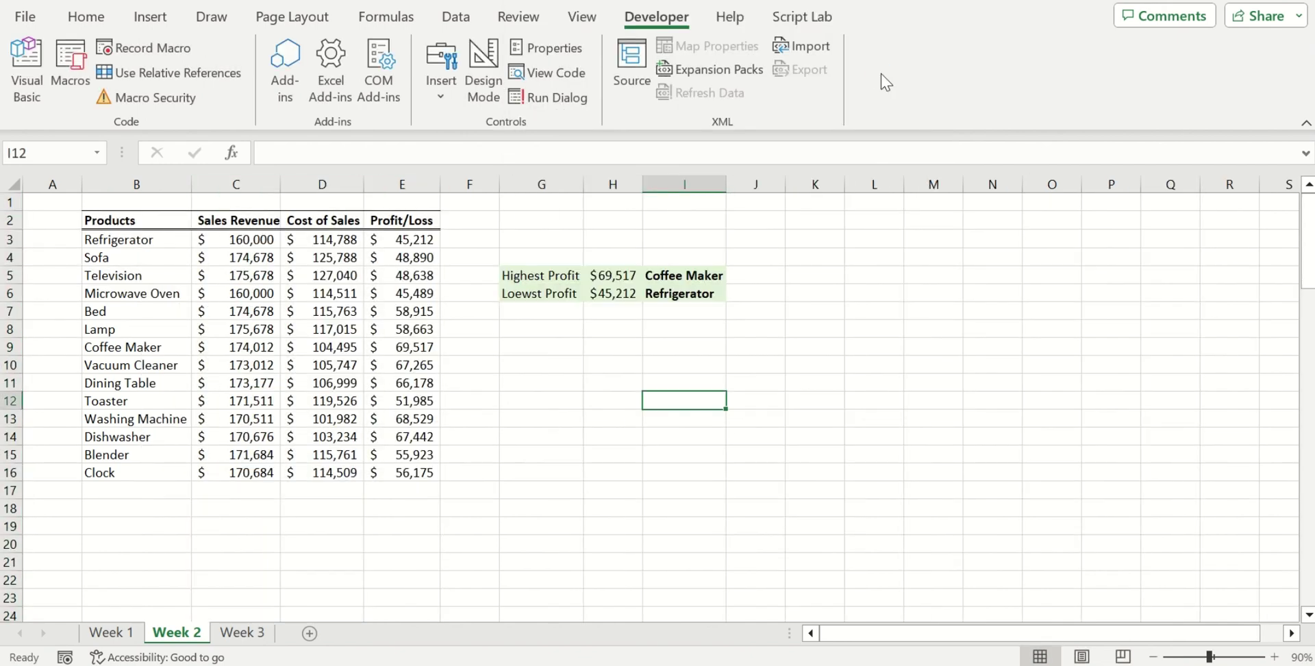